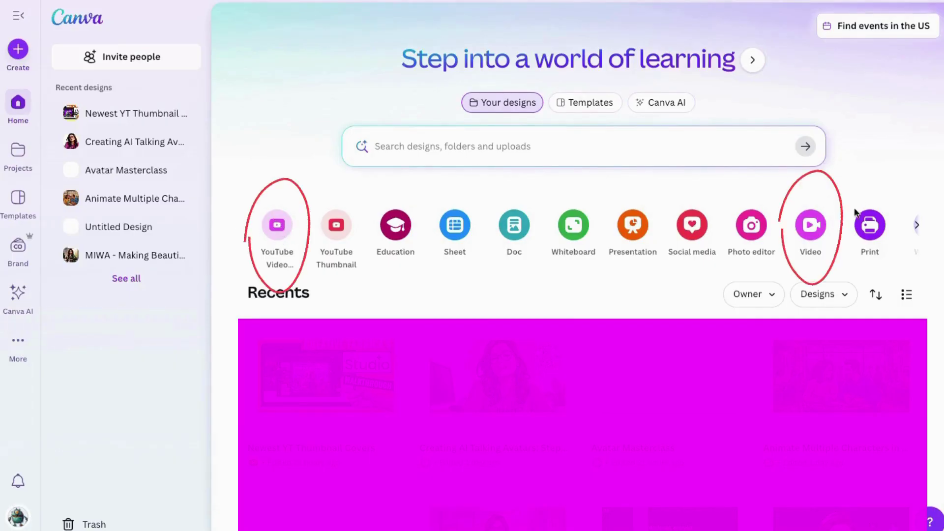
- Create a YouTube Video (Landscape) design with four 5-second pages totalling 0:20
{"action": "left_click", "coordinate": [811, 226]}
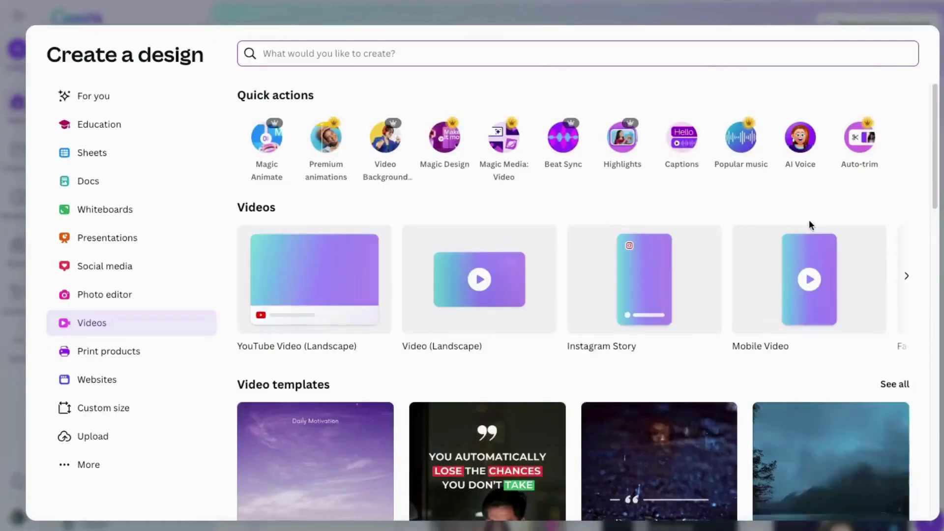
{"action": "left_click", "coordinate": [335, 251]}
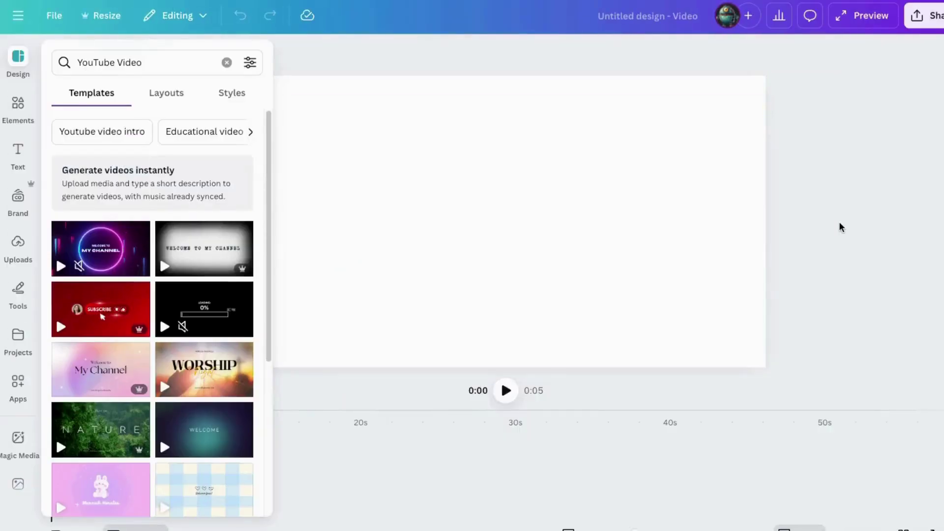
{"action": "left_click", "coordinate": [154, 462]}
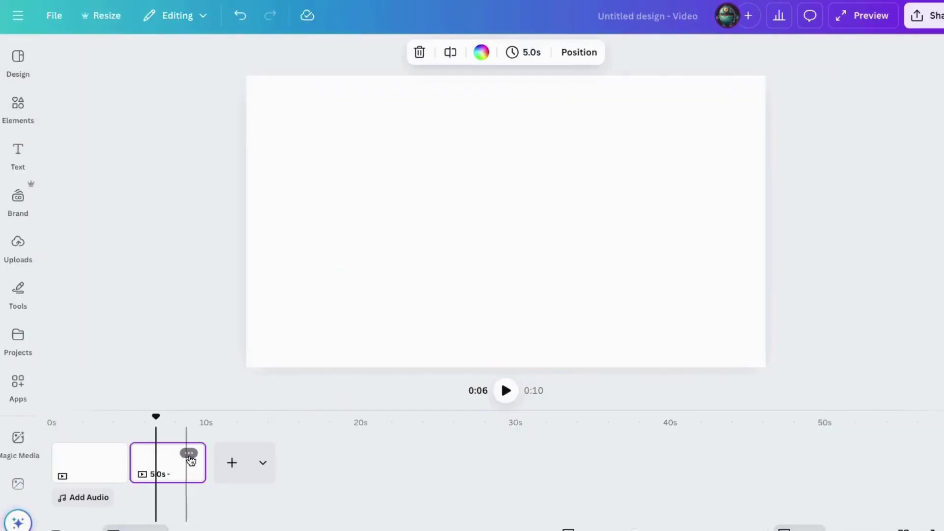
{"action": "left_click", "coordinate": [231, 462]}
{"action": "left_click", "coordinate": [307, 464]}
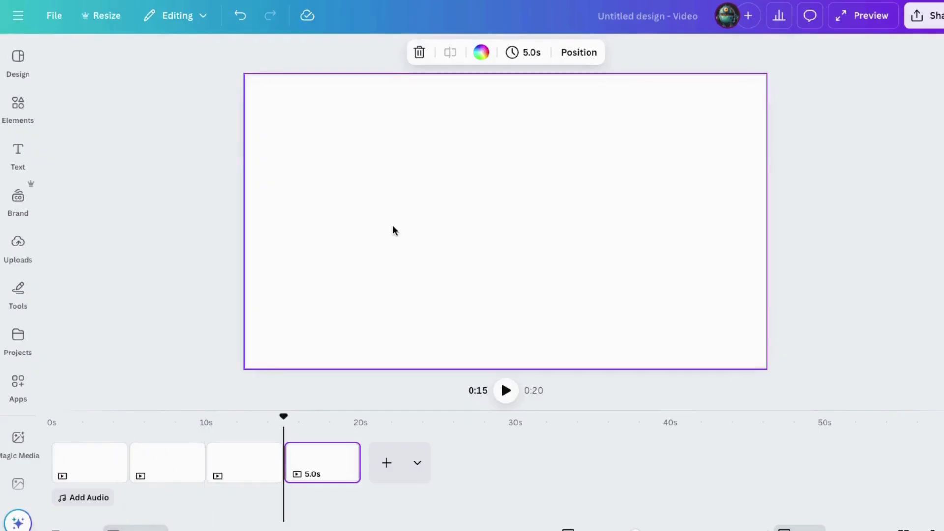
- Search the Apps directory for 'avatar' and launch HeyGen AI Avatars
{"action": "left_click", "coordinate": [414, 250]}
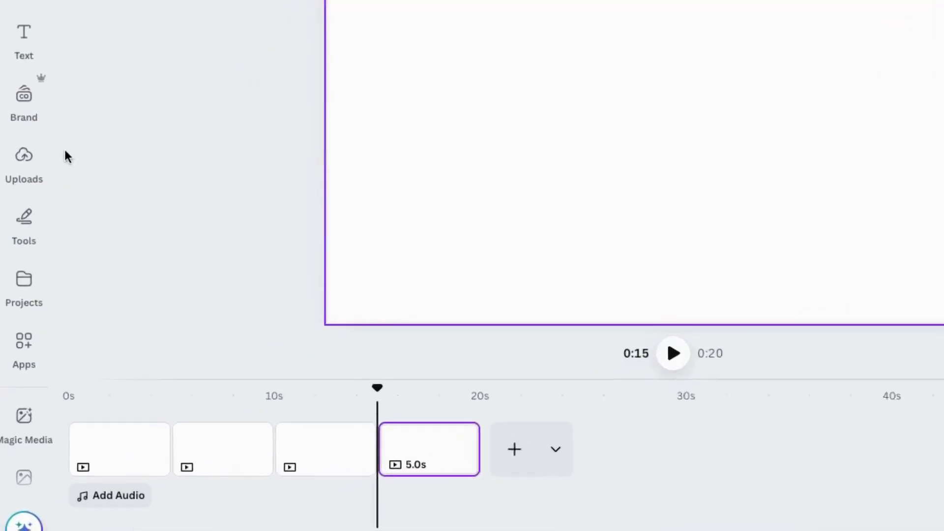
{"action": "left_click", "coordinate": [15, 438]}
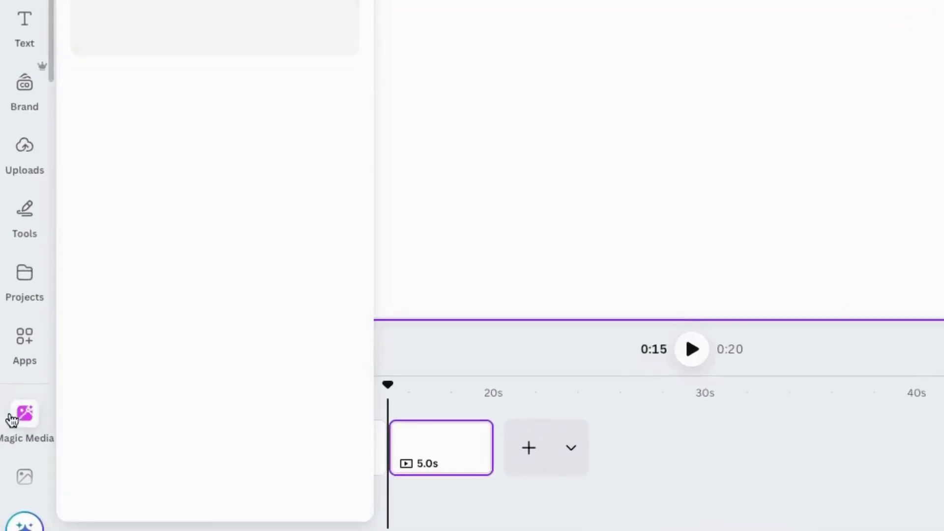
{"action": "left_click", "coordinate": [16, 383]}
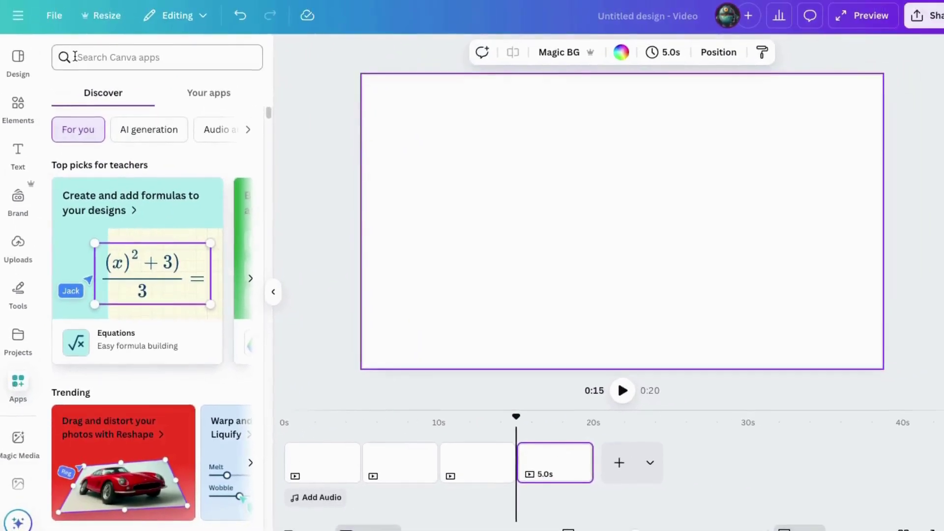
{"action": "left_click", "coordinate": [148, 57]}
{"action": "type", "text": "ava"}
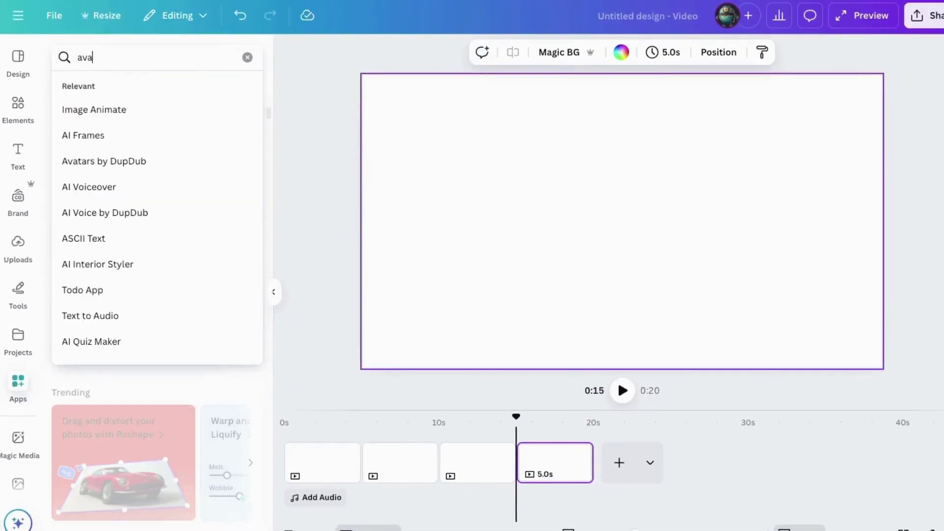
{"action": "type", "text": "tar"}
{"action": "key", "text": "Return"}
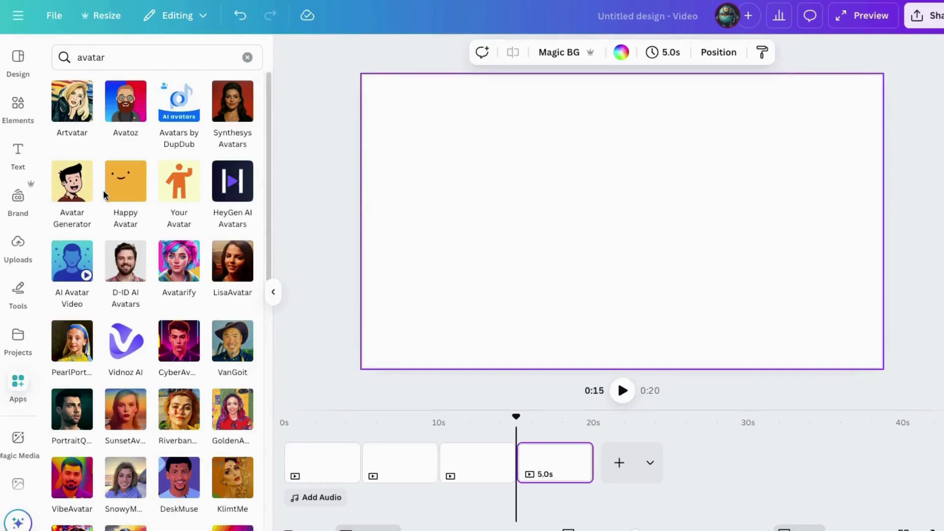
{"action": "left_click", "coordinate": [224, 186]}
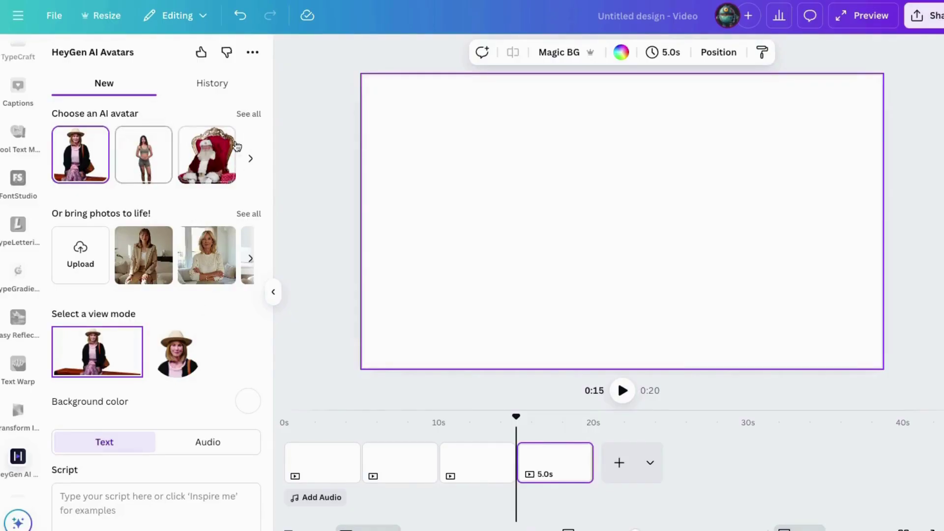
- Browse HeyGen's full list of stock AI avatars, filtering by Male and then Female
{"action": "left_click", "coordinate": [241, 115]}
{"action": "scroll", "coordinate": [141, 266], "scroll_direction": "down", "scroll_amount": 5}
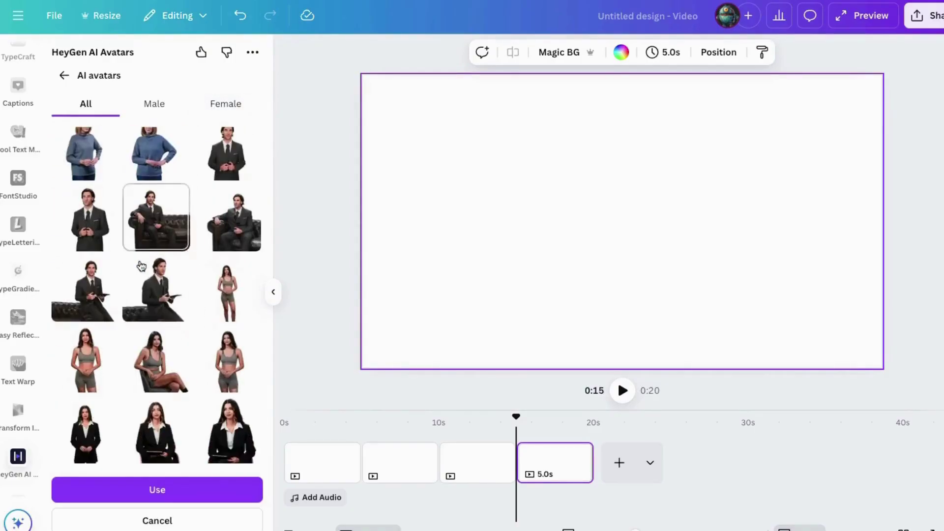
{"action": "scroll", "coordinate": [154, 327], "scroll_direction": "down", "scroll_amount": 3}
{"action": "scroll", "coordinate": [143, 376], "scroll_direction": "down", "scroll_amount": 8}
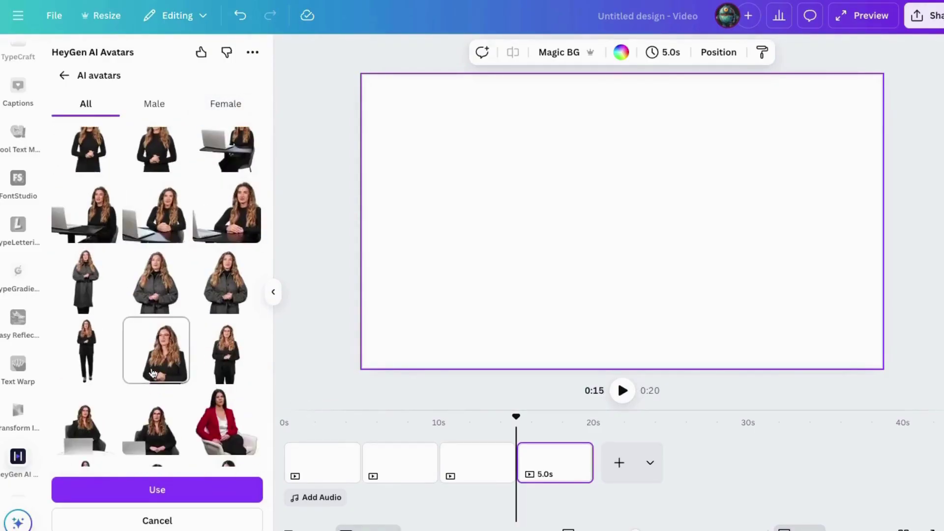
{"action": "scroll", "coordinate": [167, 207], "scroll_direction": "up", "scroll_amount": 10}
{"action": "left_click", "coordinate": [154, 103]}
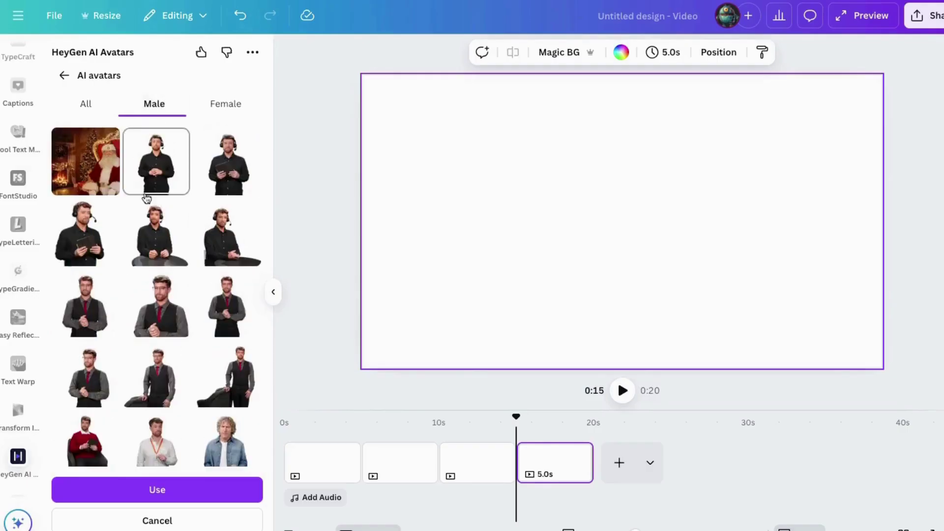
{"action": "left_click", "coordinate": [231, 104]}
{"action": "scroll", "coordinate": [172, 382], "scroll_direction": "down", "scroll_amount": 5}
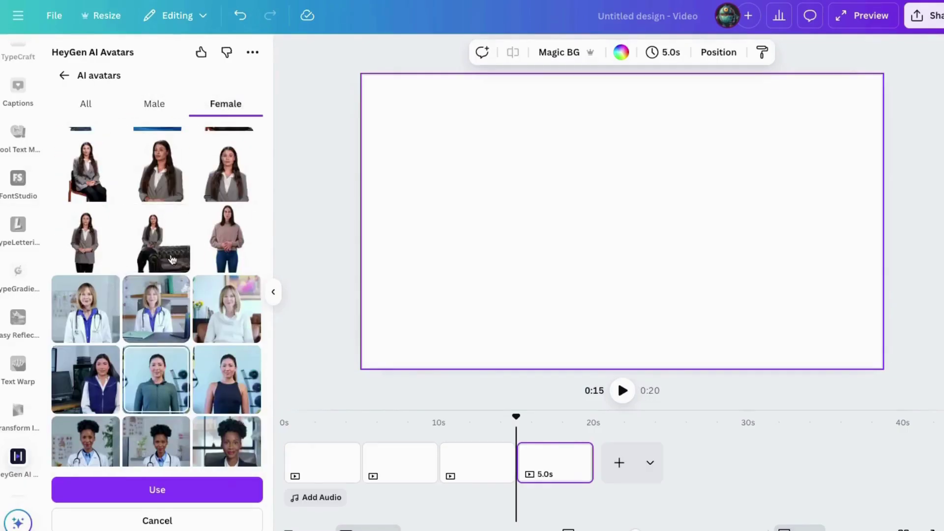
{"action": "left_click", "coordinate": [63, 75]}
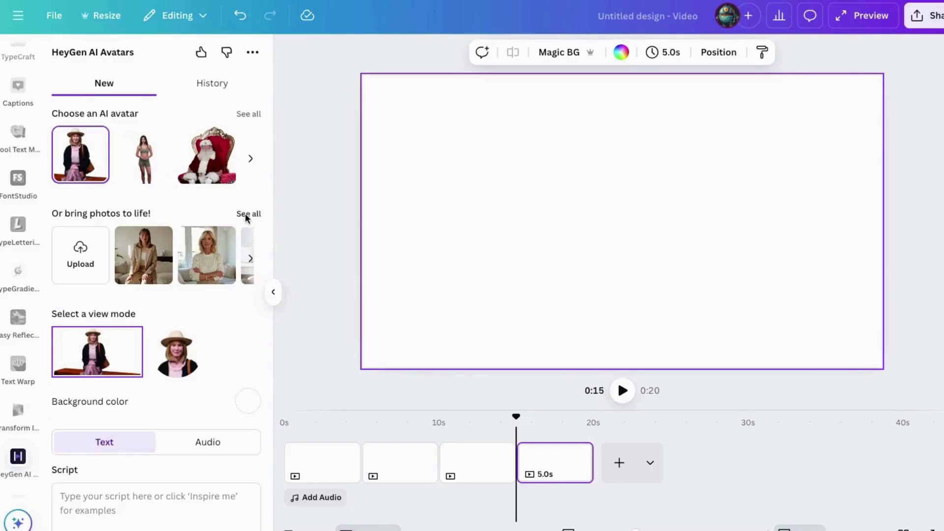
- Look through all of HeyGen's photo-based avatars, then return to the avatar form
{"action": "left_click", "coordinate": [246, 213]}
{"action": "scroll", "coordinate": [133, 420], "scroll_direction": "down", "scroll_amount": 10}
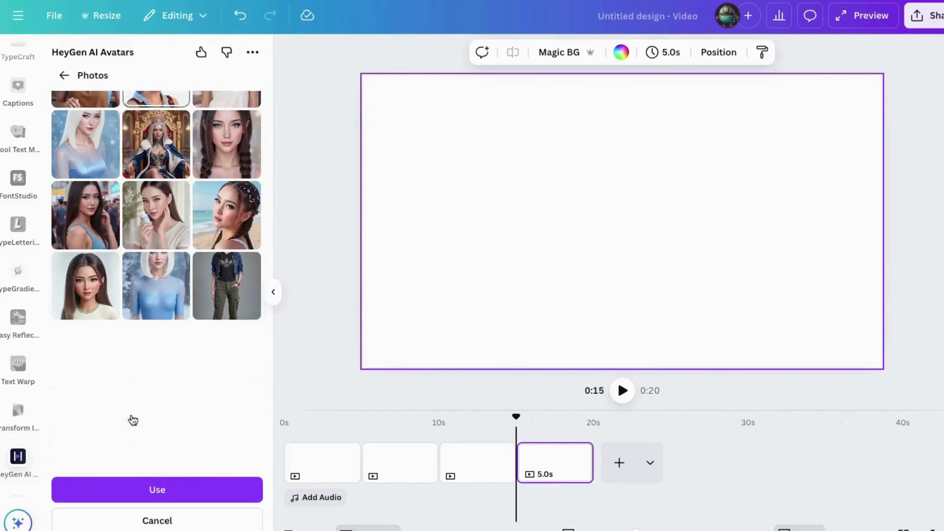
{"action": "scroll", "coordinate": [133, 415], "scroll_direction": "up", "scroll_amount": 10}
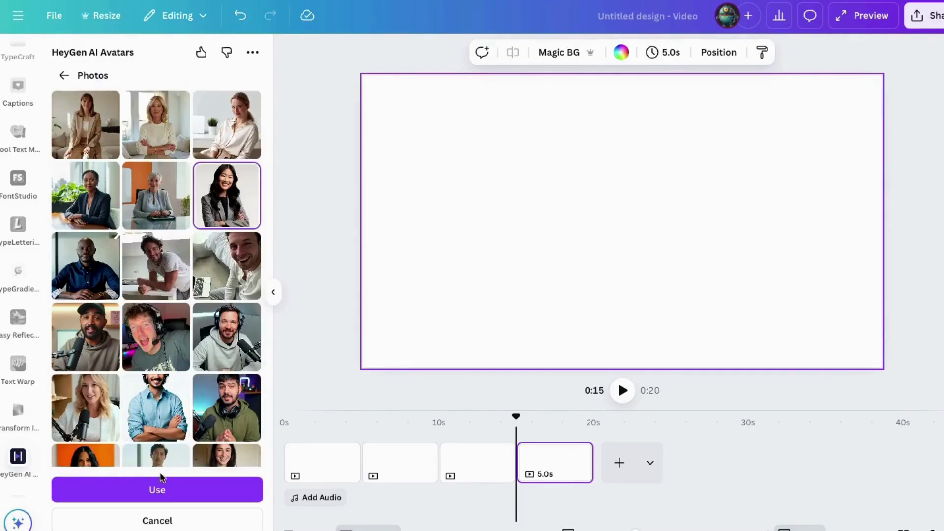
{"action": "left_click", "coordinate": [60, 68]}
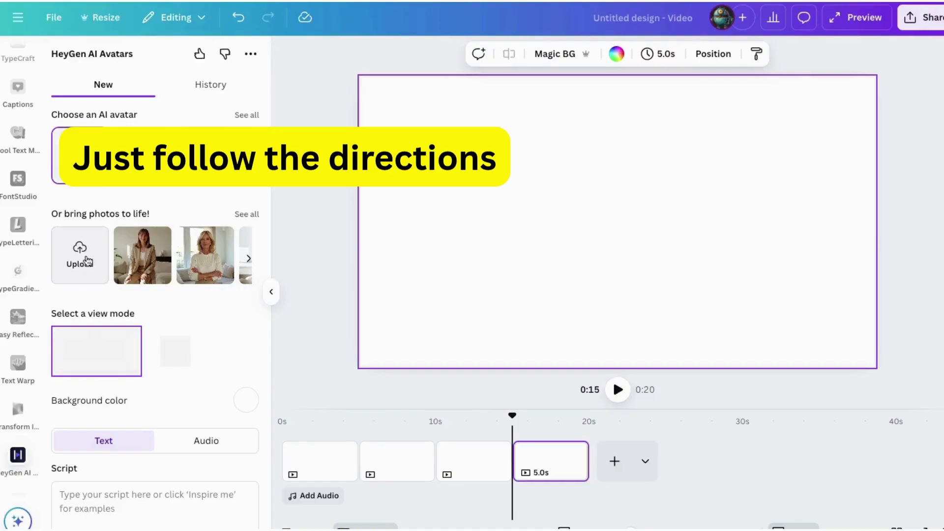
- Connect a HeyGen account and upload AI Chick smiling.jpg from Documents
{"action": "left_click", "coordinate": [78, 257]}
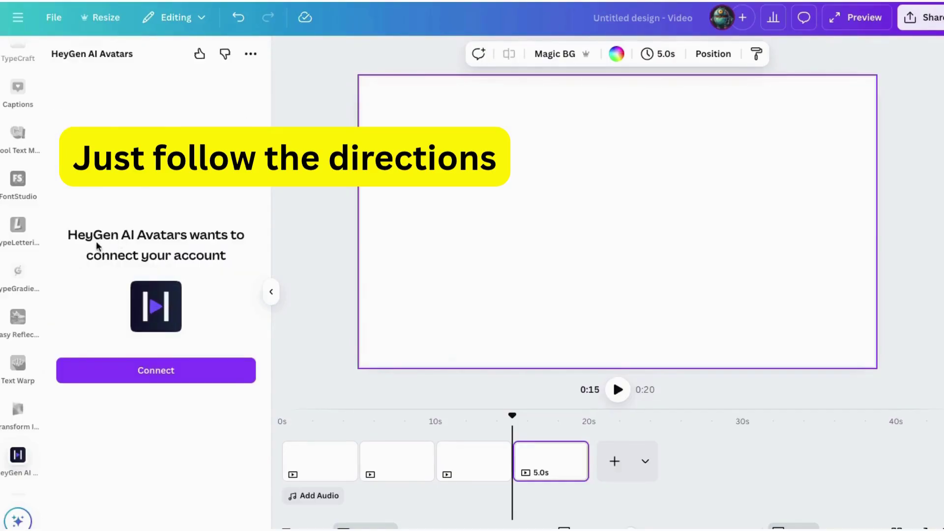
{"action": "left_click", "coordinate": [154, 372]}
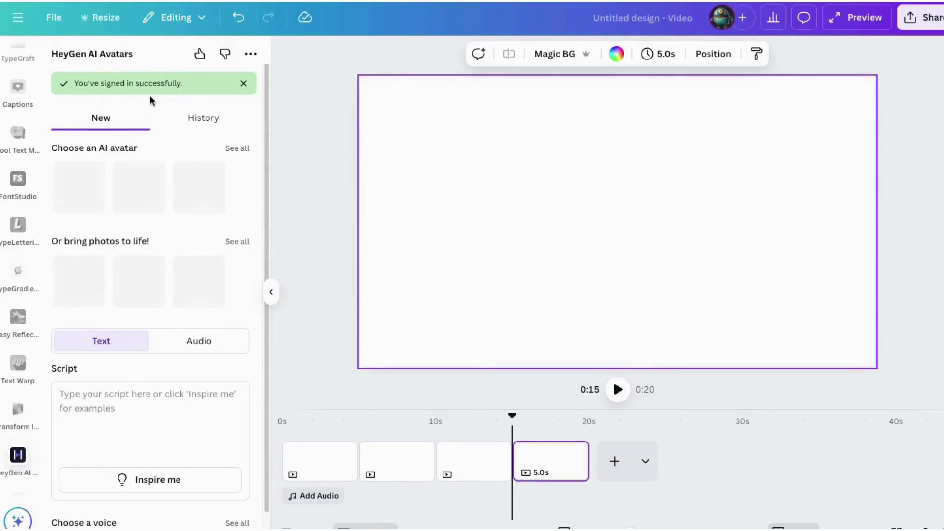
{"action": "left_click", "coordinate": [81, 290]}
{"action": "left_click", "coordinate": [146, 156]}
{"action": "scroll", "coordinate": [271, 256], "scroll_direction": "down", "scroll_amount": 10}
{"action": "left_click", "coordinate": [270, 302]}
{"action": "left_click", "coordinate": [798, 361]}
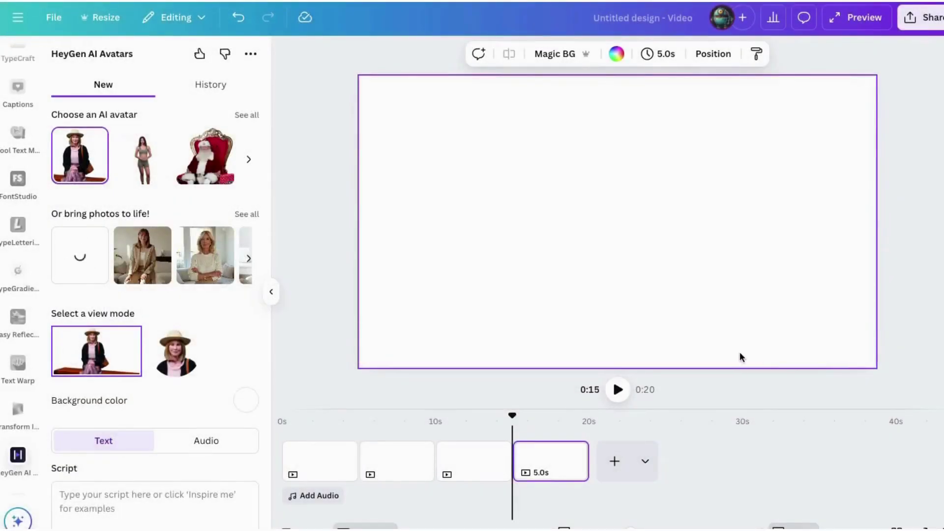
- Use the uploaded photo as the avatar in the full scene view mode
{"action": "left_click", "coordinate": [136, 265]}
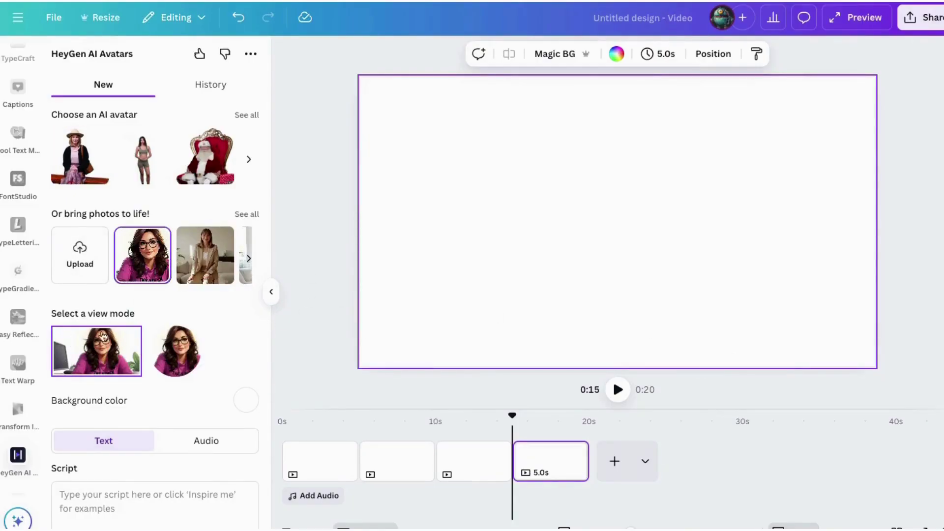
{"action": "left_click", "coordinate": [165, 371]}
{"action": "left_click", "coordinate": [105, 353]}
{"action": "scroll", "coordinate": [191, 398], "scroll_direction": "down", "scroll_amount": 4}
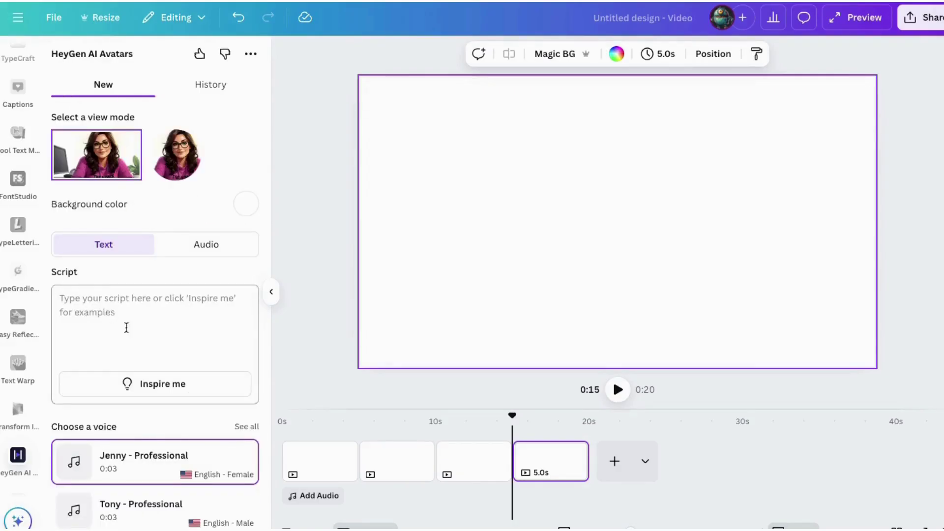
- Paste the drag-drop-done script and select the Jenny - Professional voice, previewing it
{"action": "left_click", "coordinate": [111, 306]}
{"action": "type", "text": "Creating animated avatars used to take forever... now it’s literally drag, drop, and done."}
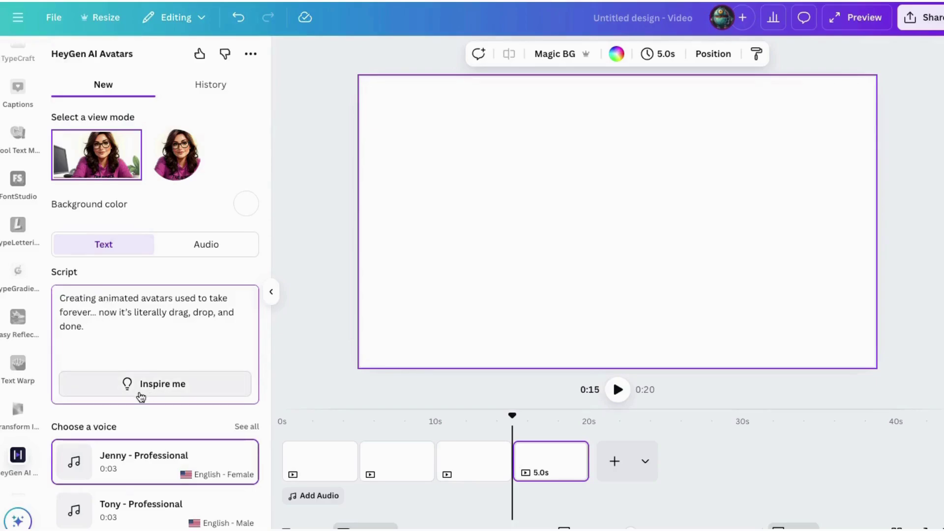
{"action": "scroll", "coordinate": [143, 393], "scroll_direction": "down", "scroll_amount": 3}
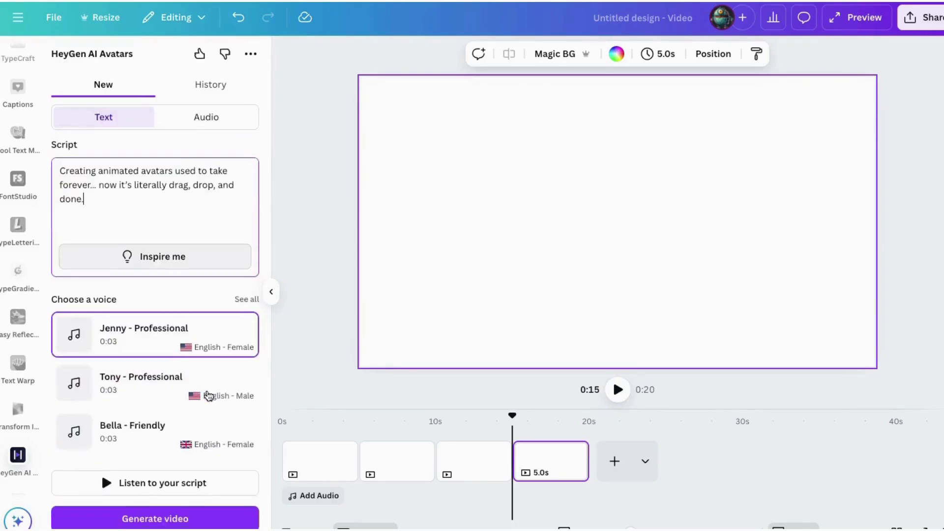
{"action": "scroll", "coordinate": [143, 376], "scroll_direction": "down", "scroll_amount": 1}
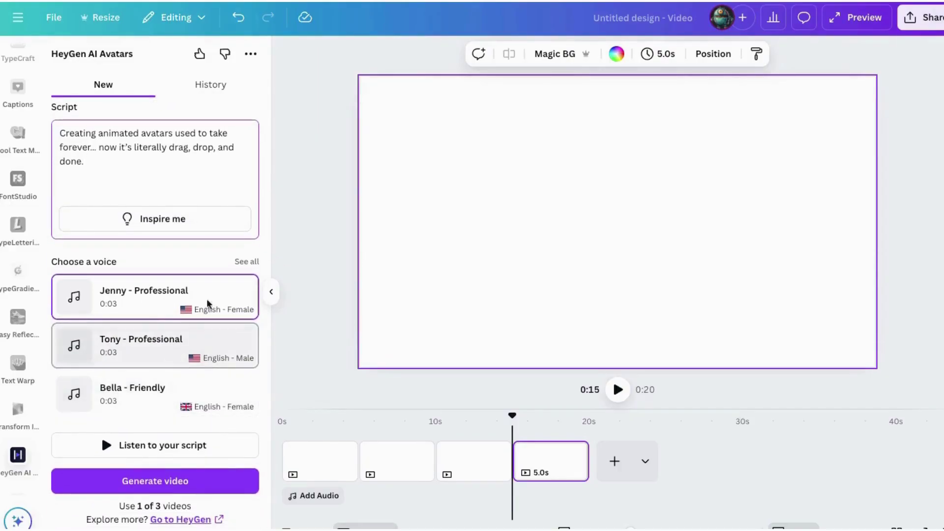
{"action": "left_click", "coordinate": [248, 263]}
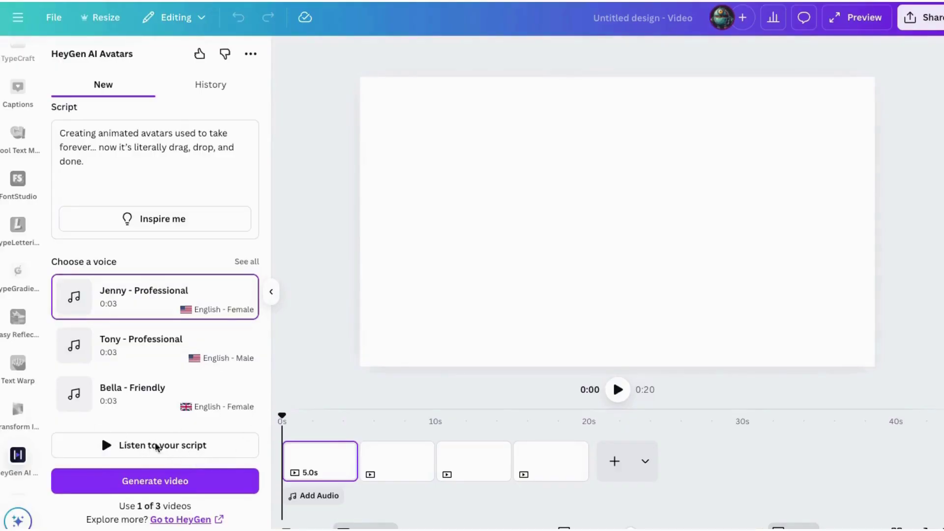
{"action": "left_click", "coordinate": [143, 446]}
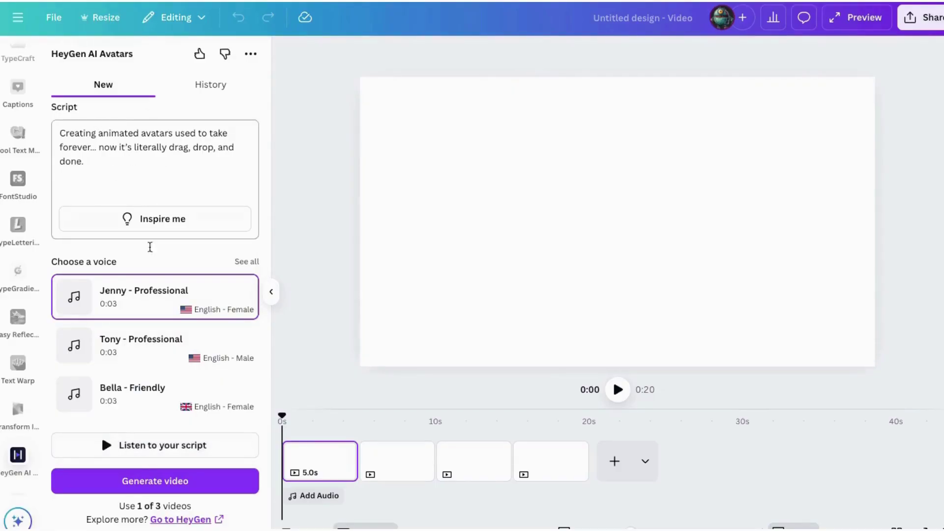
{"action": "left_click", "coordinate": [152, 293]}
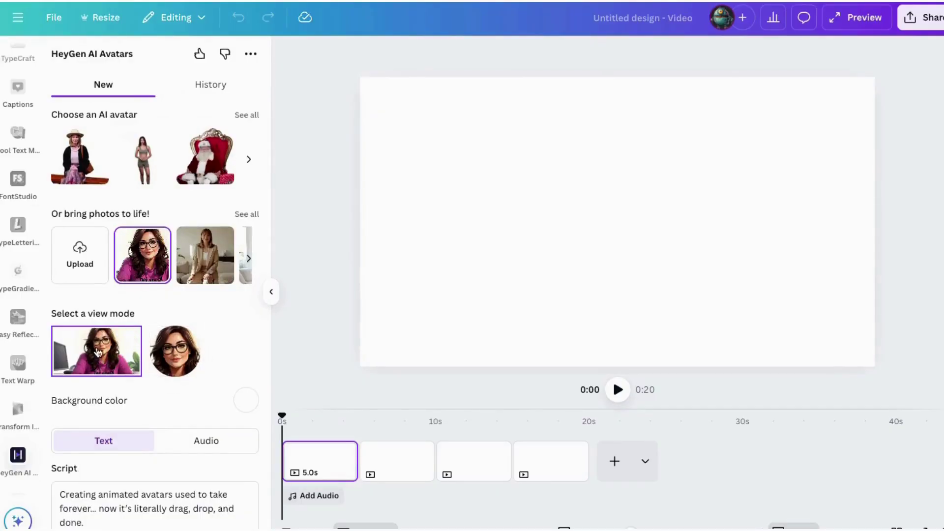
{"action": "scroll", "coordinate": [219, 405], "scroll_direction": "down", "scroll_amount": 7}
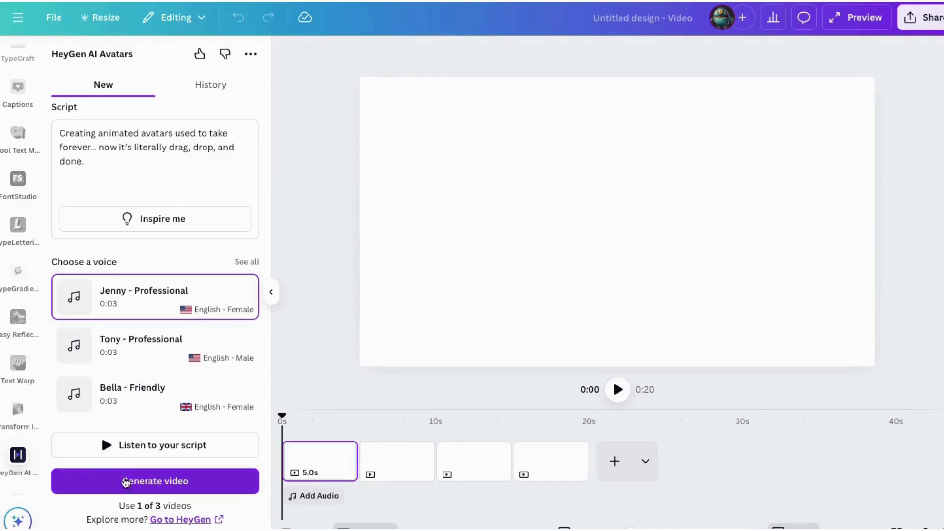
- Generate the HeyGen avatar video and add it to the first page
{"action": "left_click", "coordinate": [157, 483]}
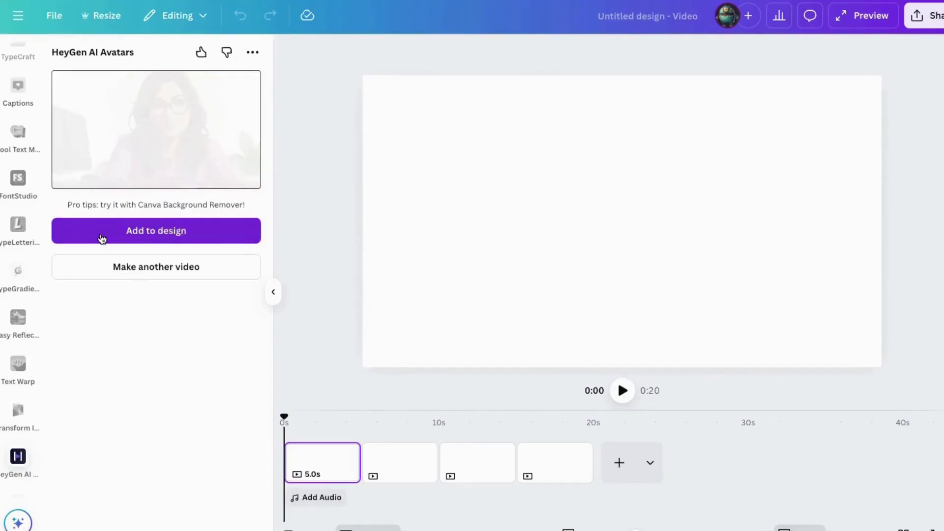
{"action": "left_click", "coordinate": [147, 232]}
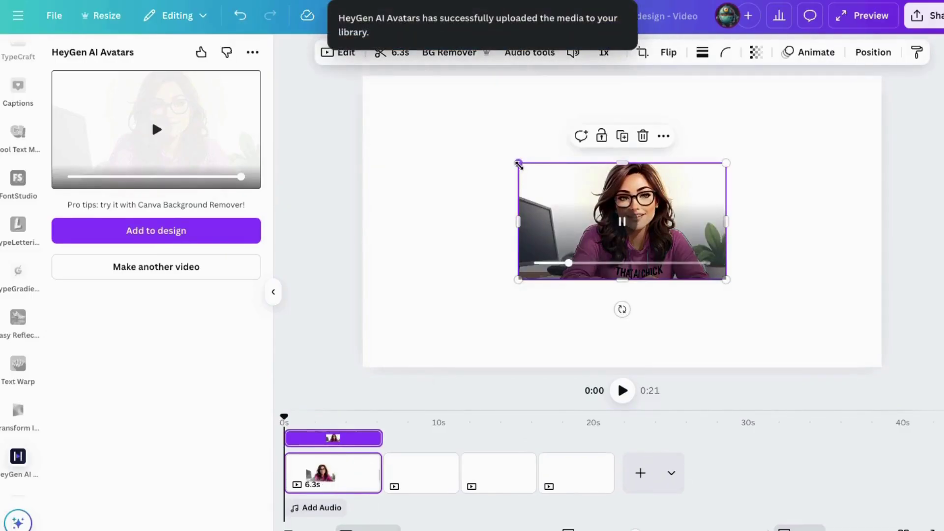
- Stretch the avatar video to fill the first page and preview it
{"action": "left_click_drag", "start_coordinate": [518, 163], "coordinate": [362, 76]}
{"action": "left_click_drag", "start_coordinate": [725, 281], "coordinate": [880, 372]}
{"action": "left_click", "coordinate": [622, 221]}
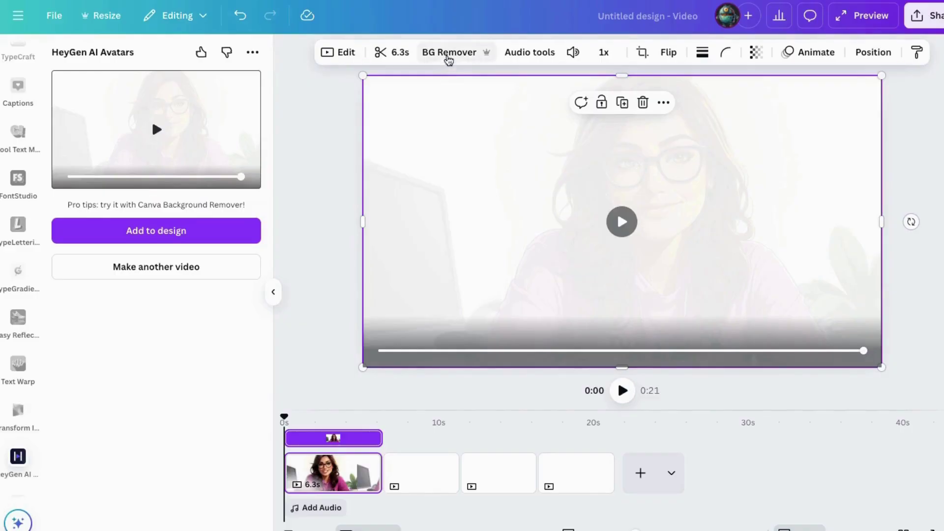
- Duplicate the avatar page, remove the copy's background with BG Remover, and compare both pages
{"action": "right_click", "coordinate": [359, 464]}
{"action": "left_click", "coordinate": [421, 184]}
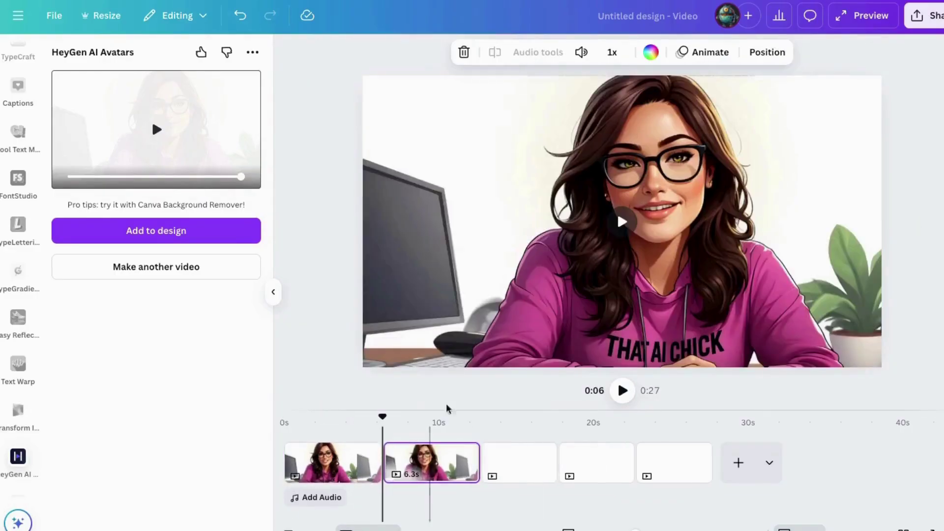
{"action": "left_click", "coordinate": [501, 181]}
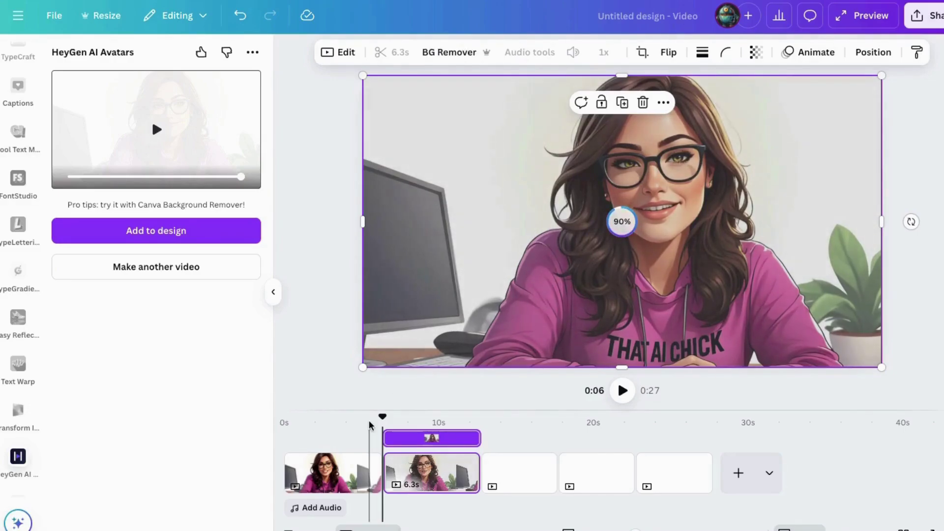
{"action": "left_click", "coordinate": [325, 259]}
{"action": "left_click", "coordinate": [622, 390]}
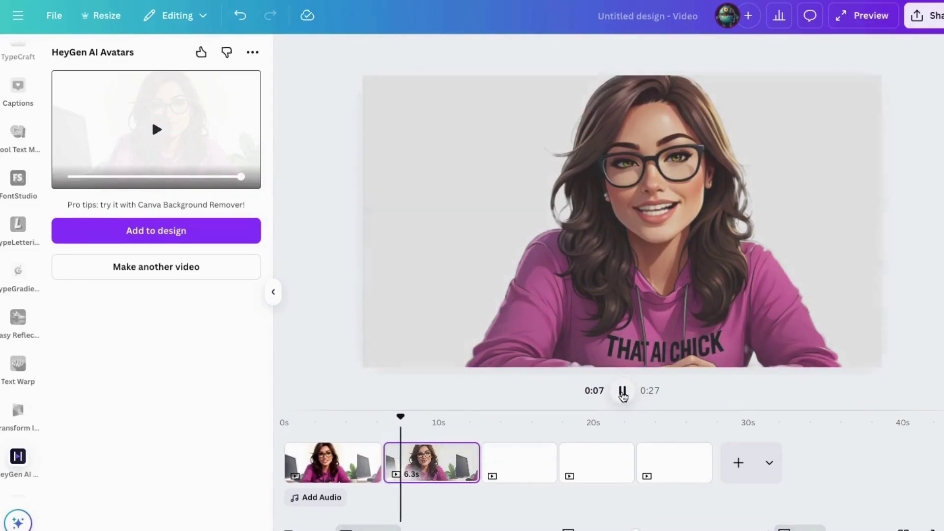
{"action": "left_click", "coordinate": [623, 392]}
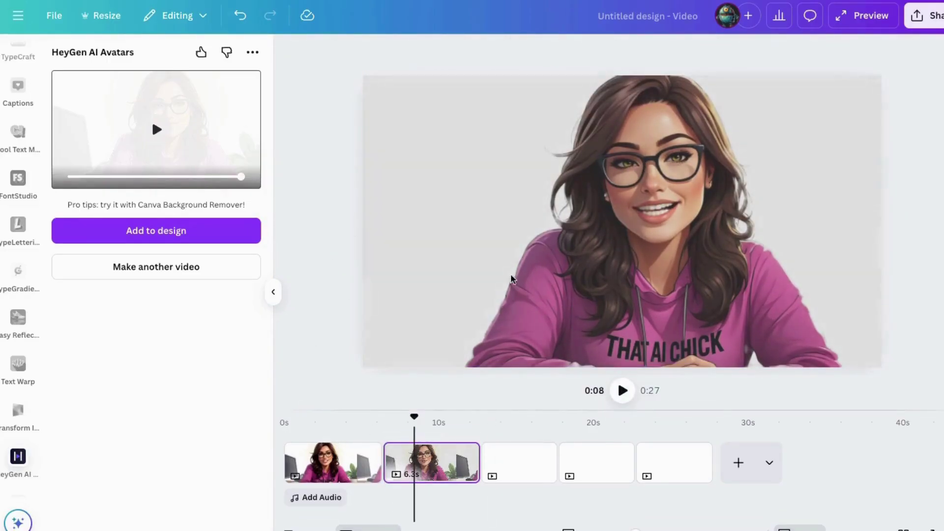
{"action": "left_click_drag", "start_coordinate": [413, 416], "coordinate": [377, 416]}
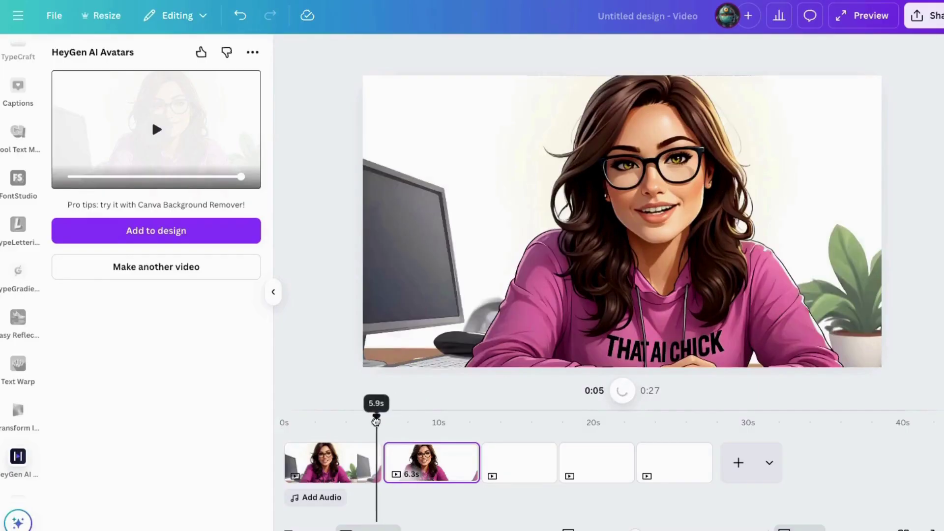
{"action": "left_click", "coordinate": [622, 390]}
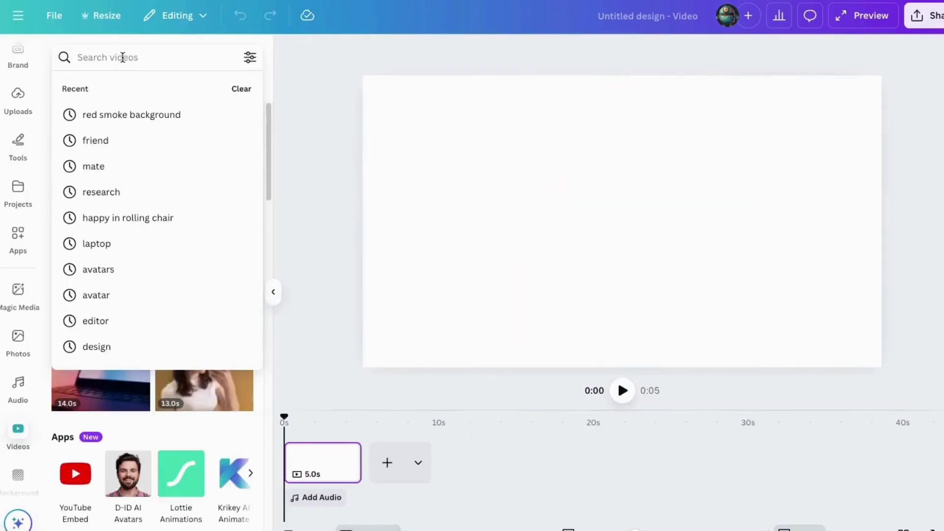
- Add the 12-second blue abstract 'background' video to the avatar page, filling it
{"action": "type", "text": "back"}
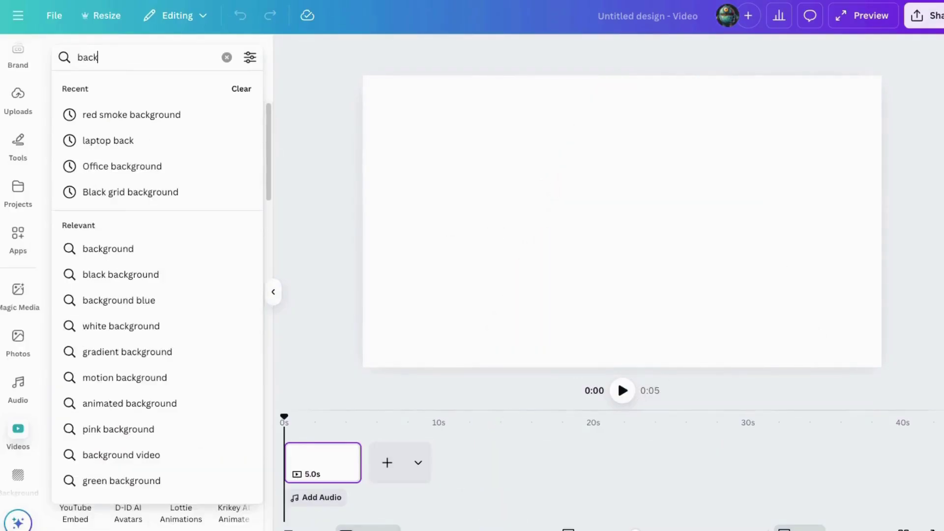
{"action": "left_click", "coordinate": [107, 250]}
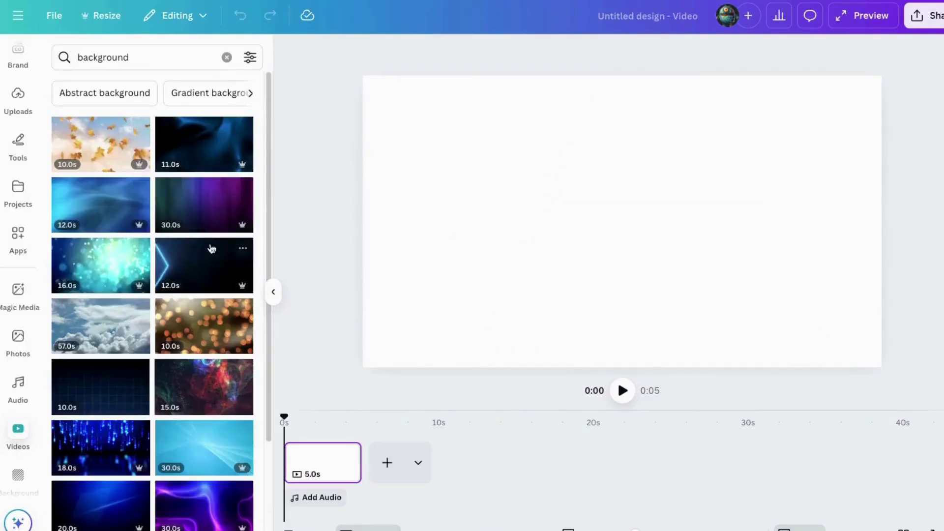
{"action": "left_click", "coordinate": [98, 198]}
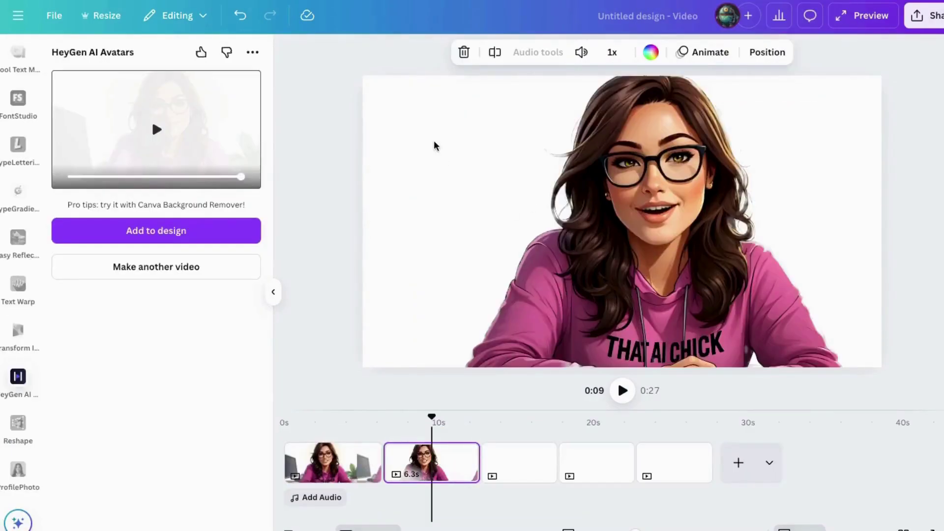
{"action": "key", "text": "ctrl+v"}
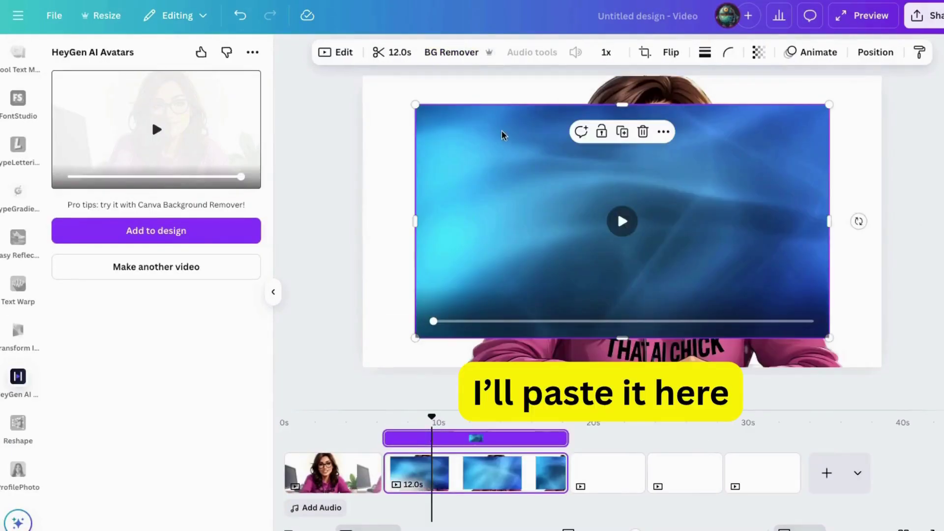
{"action": "left_click_drag", "start_coordinate": [498, 129], "coordinate": [452, 99]}
{"action": "left_click_drag", "start_coordinate": [775, 309], "coordinate": [881, 382]}
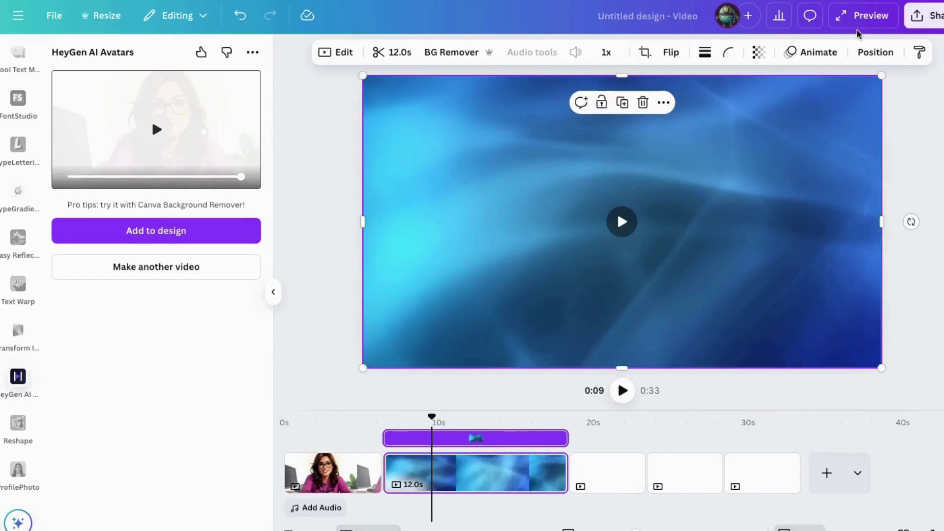
- Move the blue video layer below the avatar in the page's layer order
{"action": "left_click", "coordinate": [874, 52]}
{"action": "left_click", "coordinate": [211, 84]}
{"action": "left_click_drag", "start_coordinate": [192, 168], "coordinate": [196, 223]}
{"action": "left_click", "coordinate": [438, 422]}
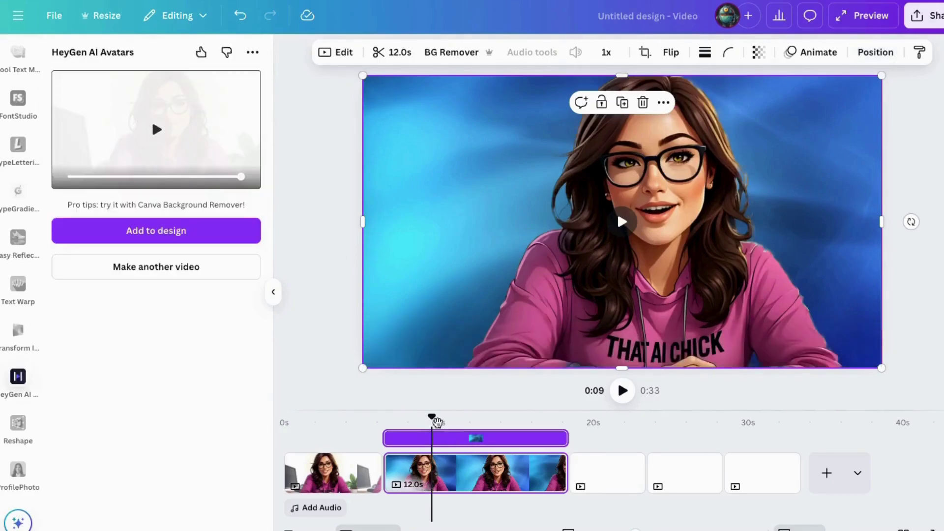
{"action": "left_click_drag", "start_coordinate": [438, 422], "coordinate": [376, 417]}
- Split page two where the speech ends and delete the leftover part, leaving 5.9s
{"action": "left_click", "coordinate": [622, 391]}
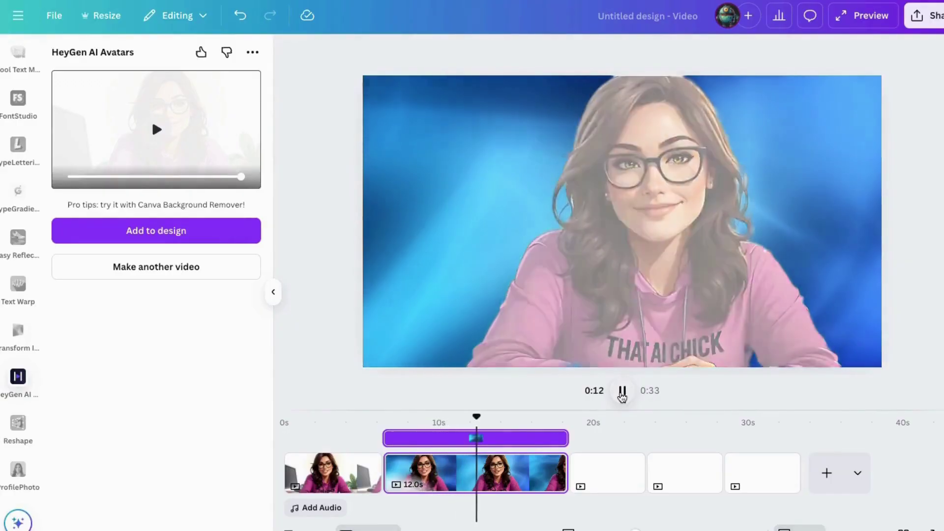
{"action": "left_click", "coordinate": [622, 391]}
{"action": "left_click_drag", "start_coordinate": [476, 417], "coordinate": [447, 417]}
{"action": "left_click", "coordinate": [623, 391]}
{"action": "left_click", "coordinate": [623, 390]}
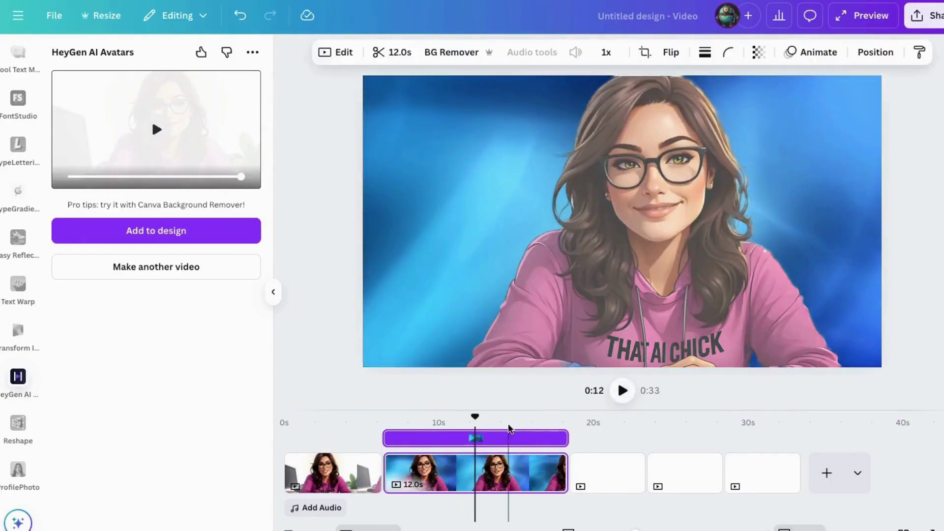
{"action": "right_click", "coordinate": [514, 460]}
{"action": "left_click", "coordinate": [527, 403]}
{"action": "key", "text": "Delete"}
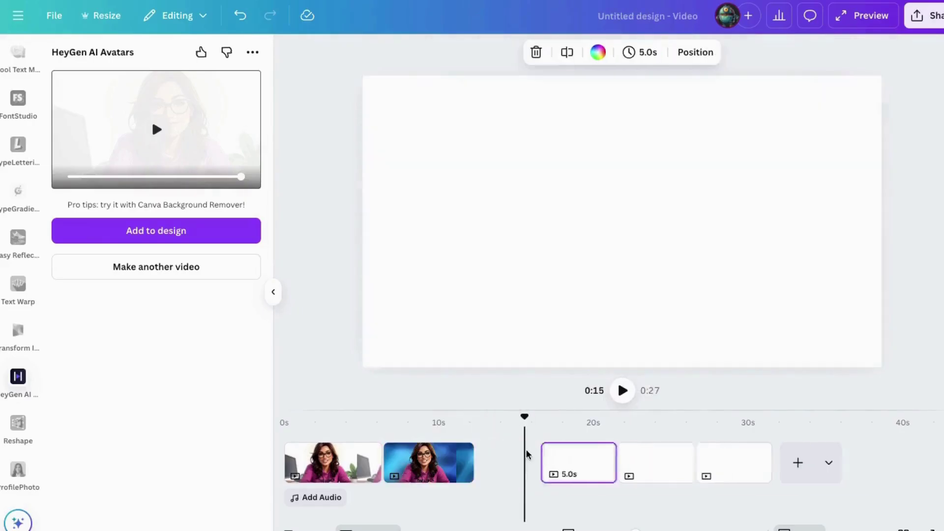
- Drag the cutout avatar to the centre of the blue background
{"action": "left_click", "coordinate": [315, 457]}
{"action": "left_click", "coordinate": [426, 432]}
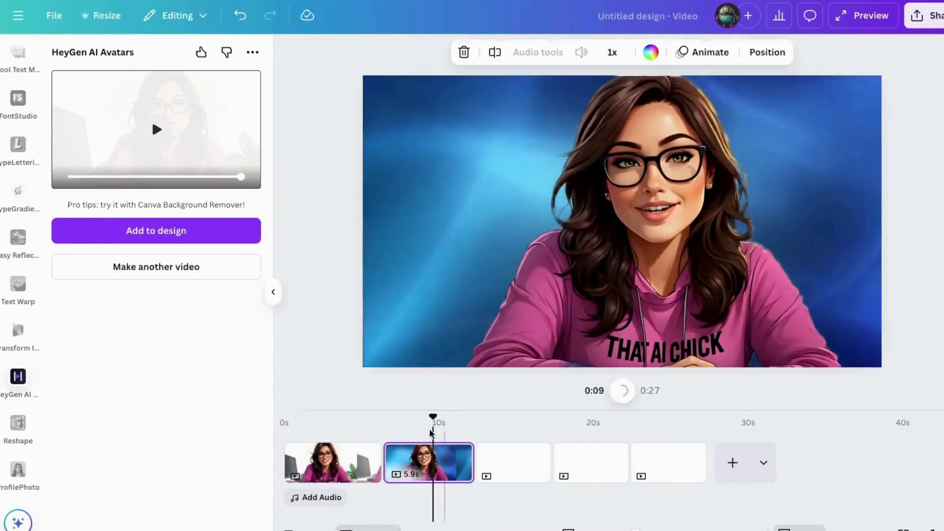
{"action": "left_click", "coordinate": [156, 231]}
{"action": "left_click_drag", "start_coordinate": [642, 243], "coordinate": [594, 230]}
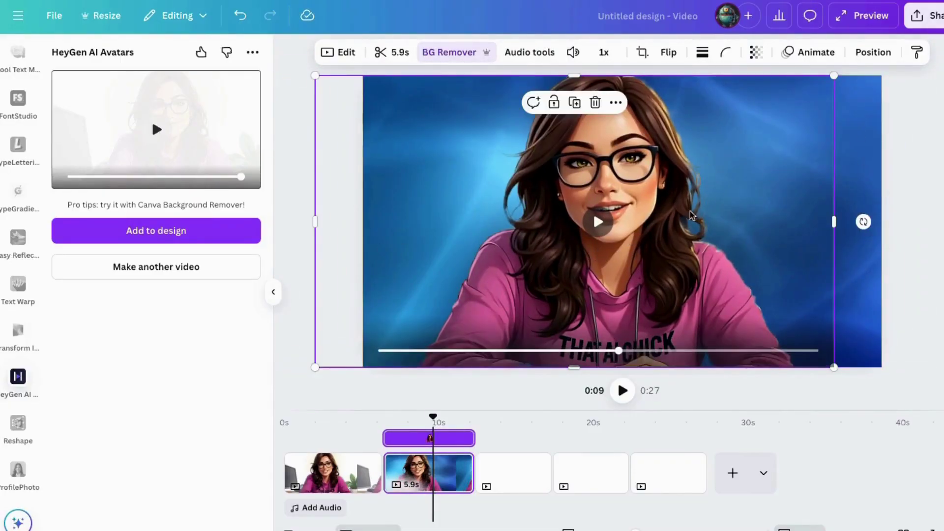
{"action": "left_click", "coordinate": [906, 210]}
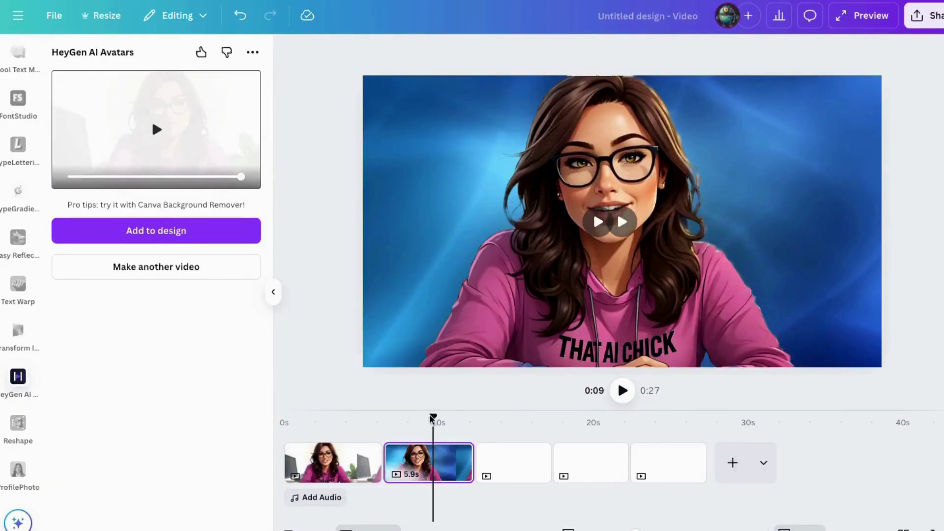
- On the blank third page, pick and use the navy-suited man seated on a sofa avatar
{"action": "left_click", "coordinate": [510, 460]}
{"action": "left_click", "coordinate": [143, 269]}
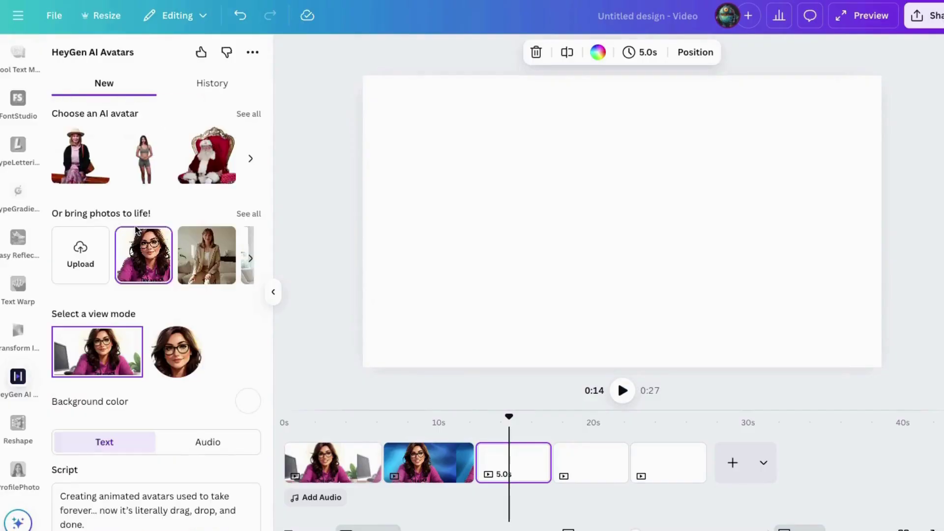
{"action": "left_click", "coordinate": [248, 113]}
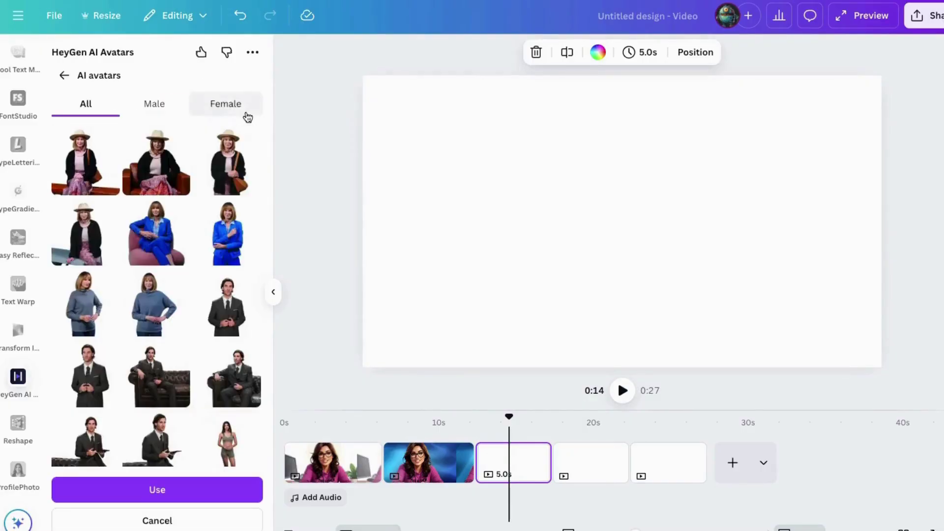
{"action": "scroll", "coordinate": [172, 284], "scroll_direction": "down", "scroll_amount": 10}
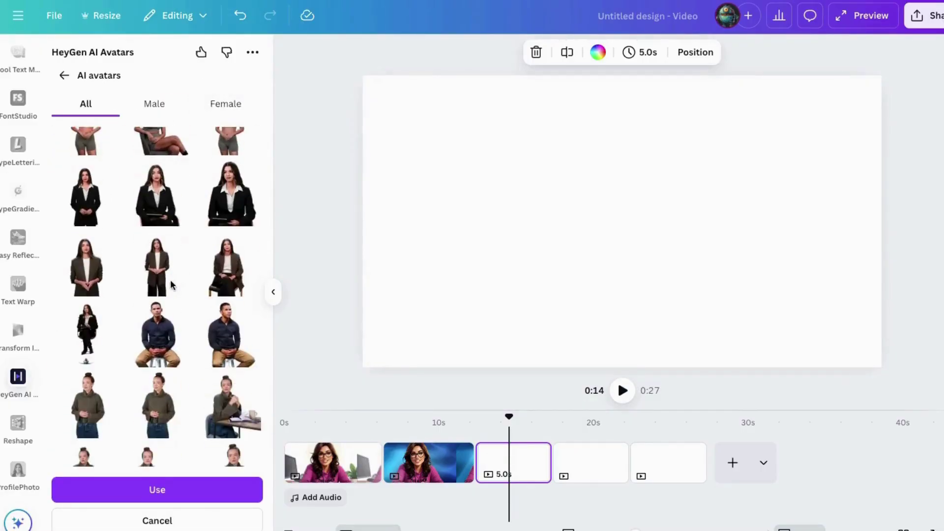
{"action": "scroll", "coordinate": [171, 285], "scroll_direction": "down", "scroll_amount": 5}
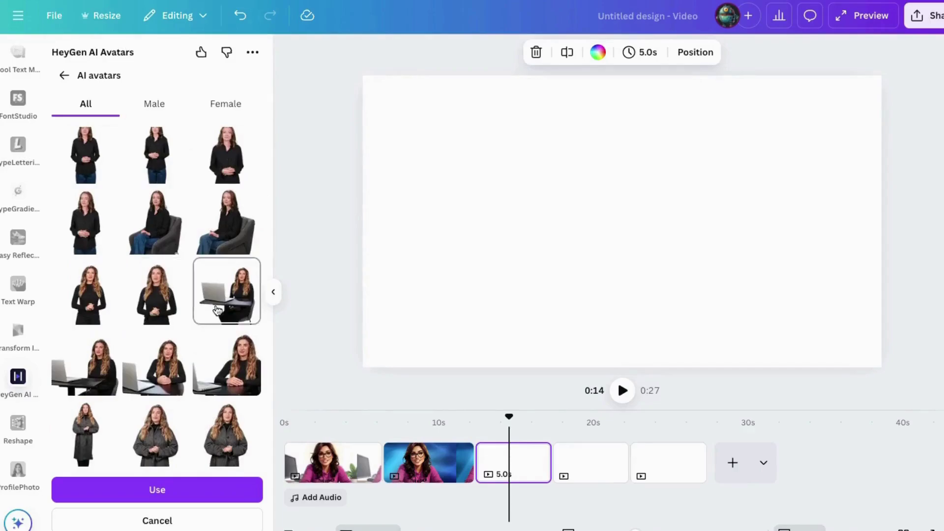
{"action": "scroll", "coordinate": [161, 299], "scroll_direction": "down", "scroll_amount": 5}
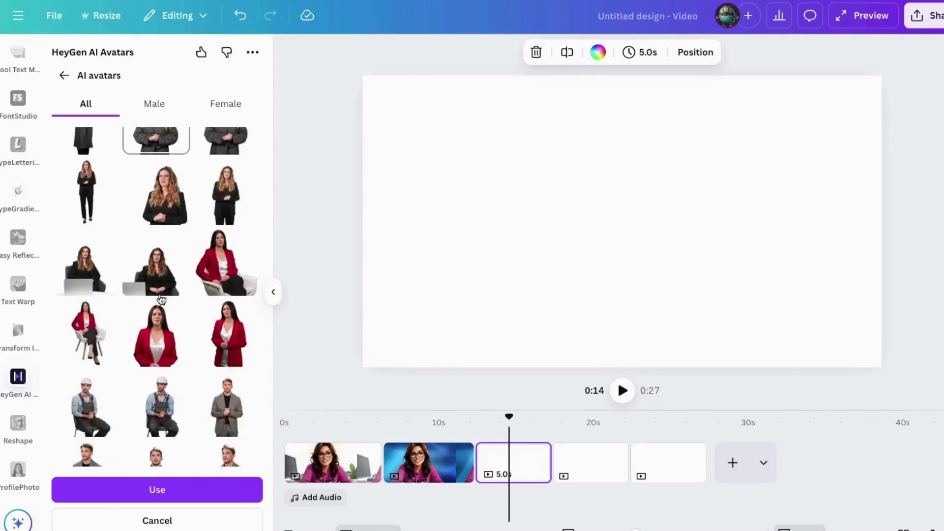
{"action": "scroll", "coordinate": [162, 299], "scroll_direction": "down", "scroll_amount": 3}
{"action": "scroll", "coordinate": [161, 298], "scroll_direction": "down", "scroll_amount": 1}
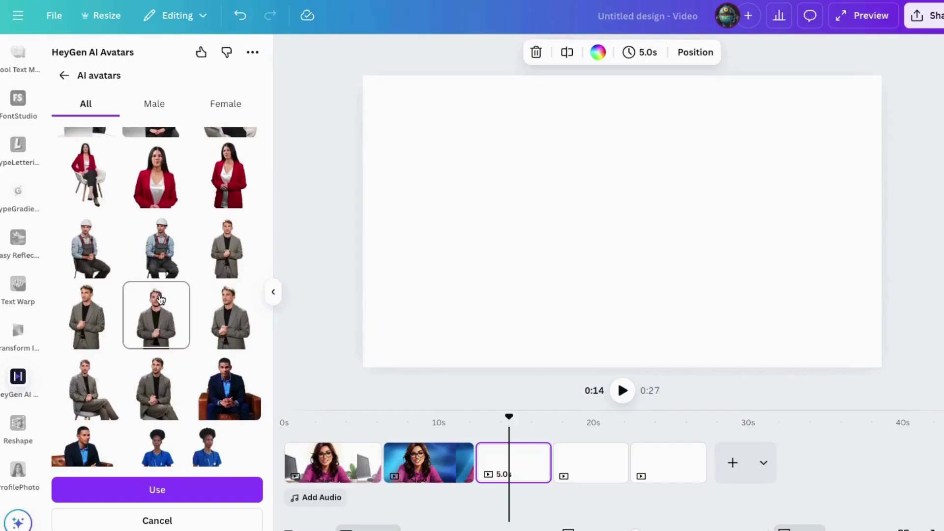
{"action": "left_click", "coordinate": [227, 381]}
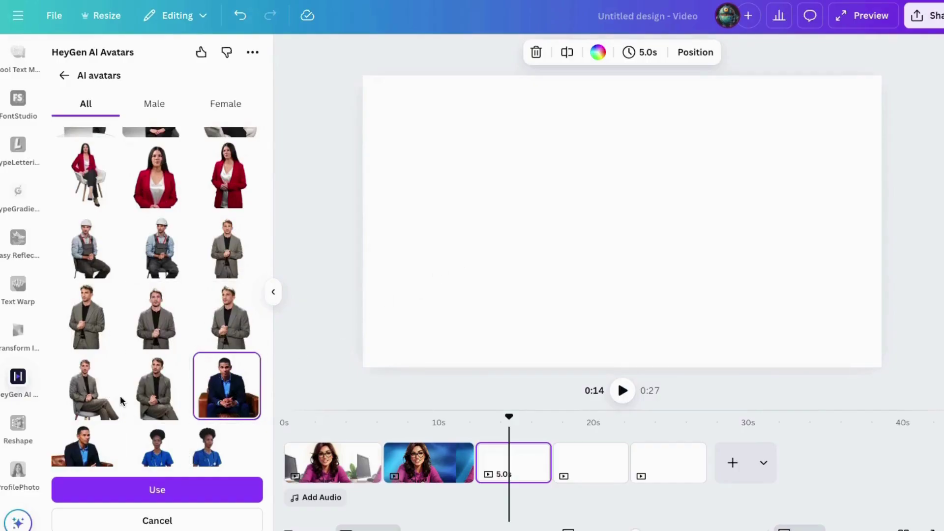
{"action": "scroll", "coordinate": [120, 401], "scroll_direction": "up", "scroll_amount": 5}
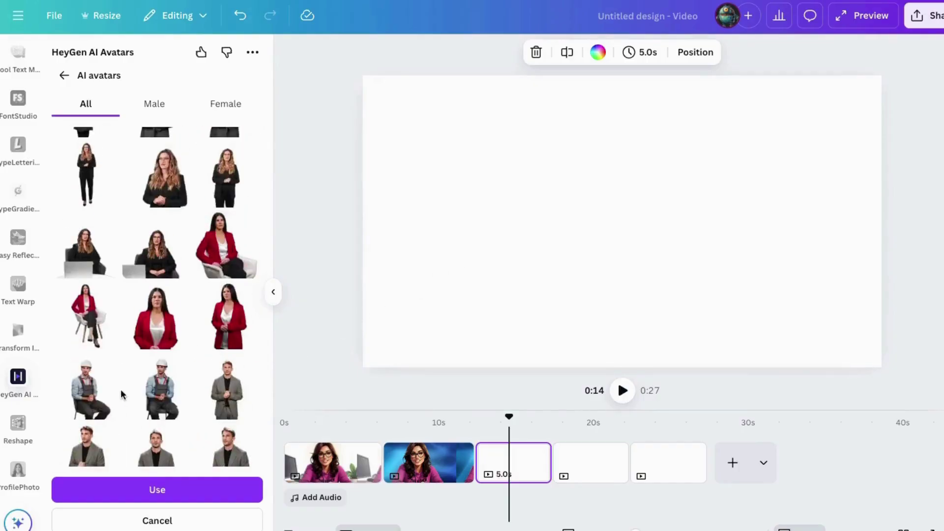
{"action": "scroll", "coordinate": [185, 397], "scroll_direction": "down", "scroll_amount": 5}
{"action": "left_click", "coordinate": [155, 488]}
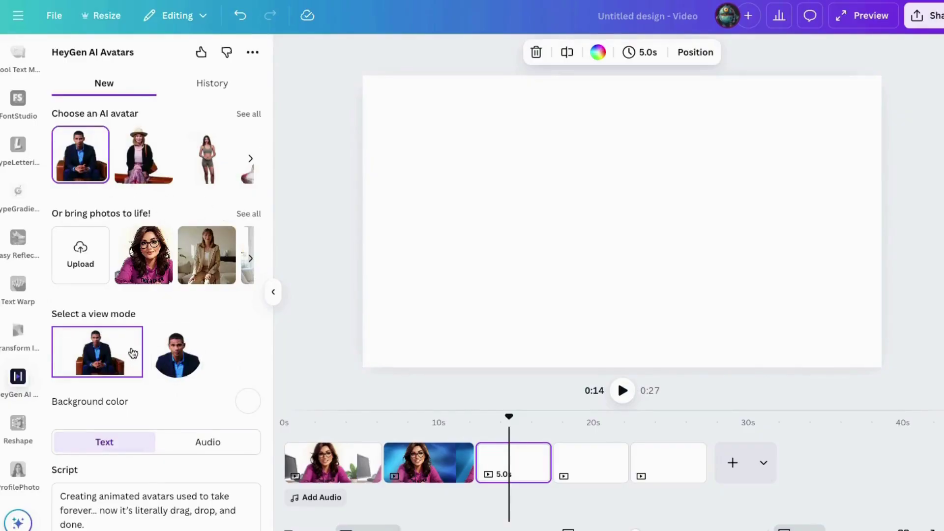
- Switch to head-and-shoulders framing and replace the script with the voice-settings sentence
{"action": "left_click", "coordinate": [180, 350]}
{"action": "scroll", "coordinate": [185, 406], "scroll_direction": "down", "scroll_amount": 3}
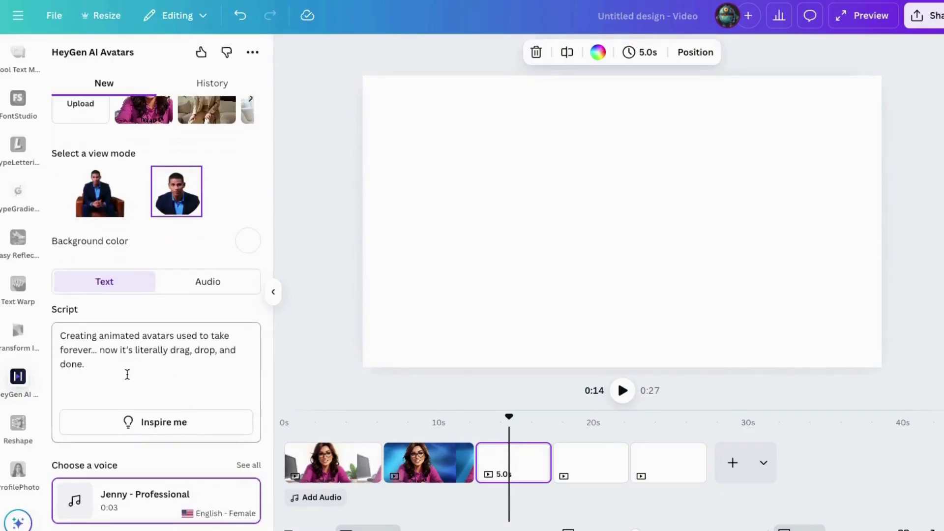
{"action": "left_click", "coordinate": [185, 406]}
{"action": "key", "text": "ctrl+a"}
{"action": "key", "text": "BackSpace"}
{"action": "type", "text": "You can change the voice, accent, and tone — it’s like giving your avatar personality settings."}
- Choose Chill Brian from the full voice list as the avatar's voice
{"action": "scroll", "coordinate": [88, 517], "scroll_direction": "down", "scroll_amount": 3}
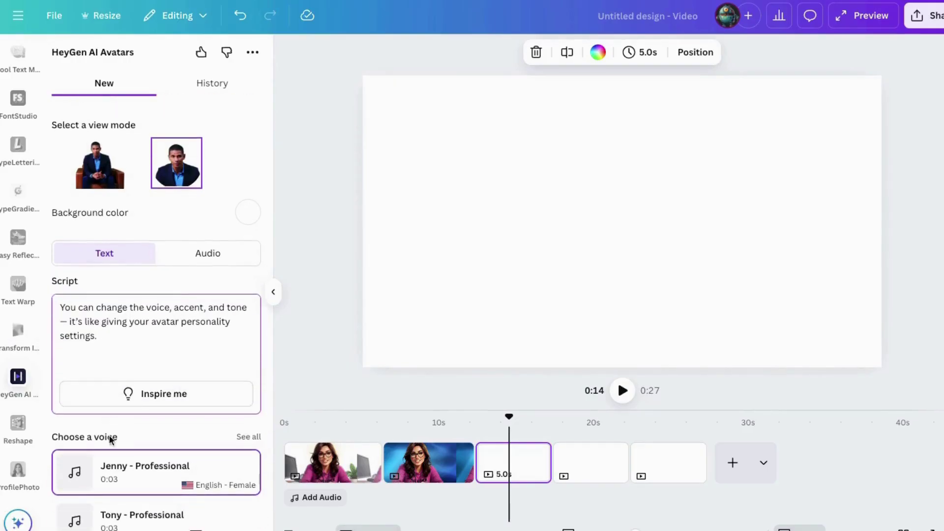
{"action": "left_click", "coordinate": [74, 462]}
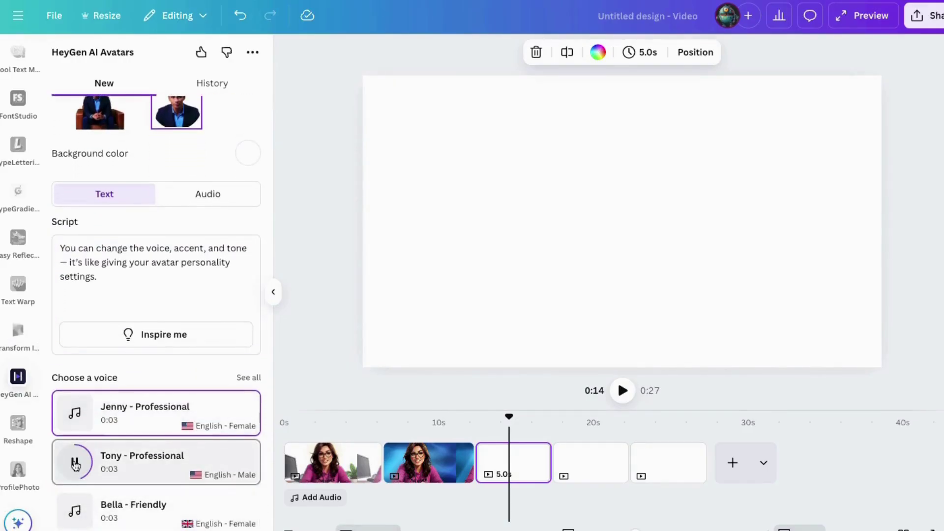
{"action": "scroll", "coordinate": [75, 463], "scroll_direction": "down", "scroll_amount": 2}
{"action": "left_click", "coordinate": [249, 320]}
{"action": "left_click", "coordinate": [122, 332]}
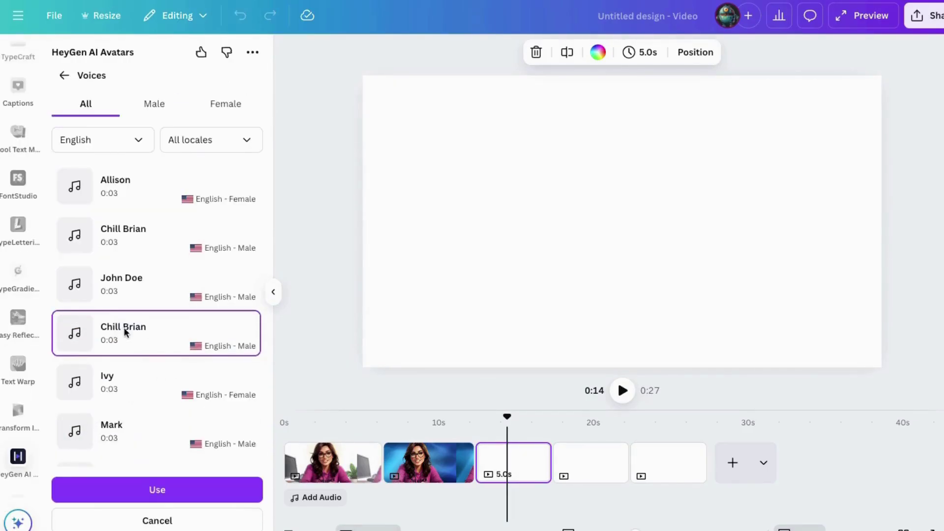
{"action": "left_click", "coordinate": [156, 490]}
- Keep the text script and preview it read aloud in Chill Brian's voice
{"action": "scroll", "coordinate": [126, 352], "scroll_direction": "up", "scroll_amount": 5}
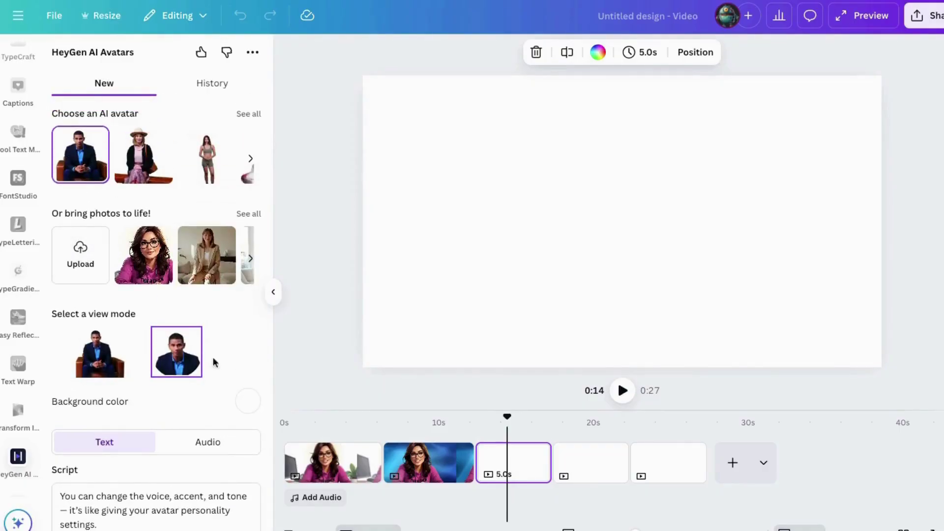
{"action": "scroll", "coordinate": [146, 358], "scroll_direction": "down", "scroll_amount": 3}
{"action": "left_click", "coordinate": [209, 284]}
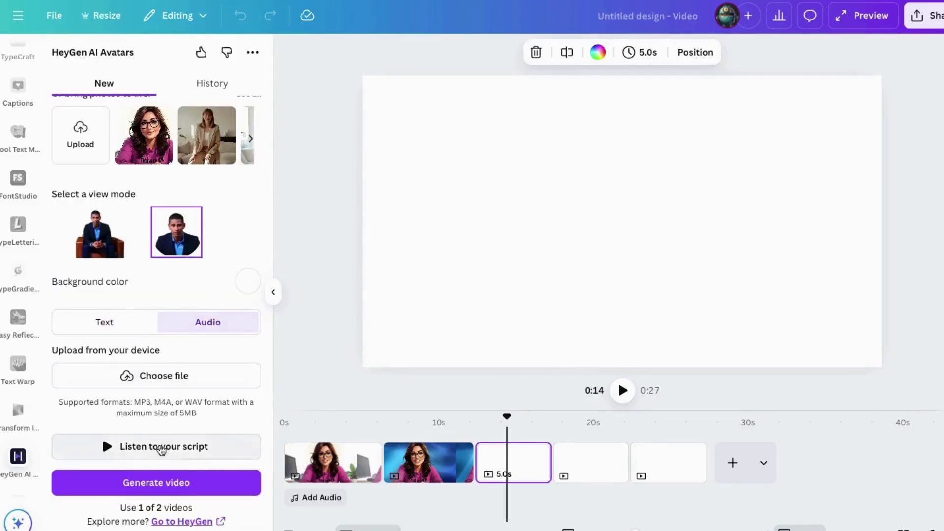
{"action": "left_click", "coordinate": [107, 325]}
{"action": "scroll", "coordinate": [235, 375], "scroll_direction": "down", "scroll_amount": 3}
{"action": "scroll", "coordinate": [235, 375], "scroll_direction": "down", "scroll_amount": 2}
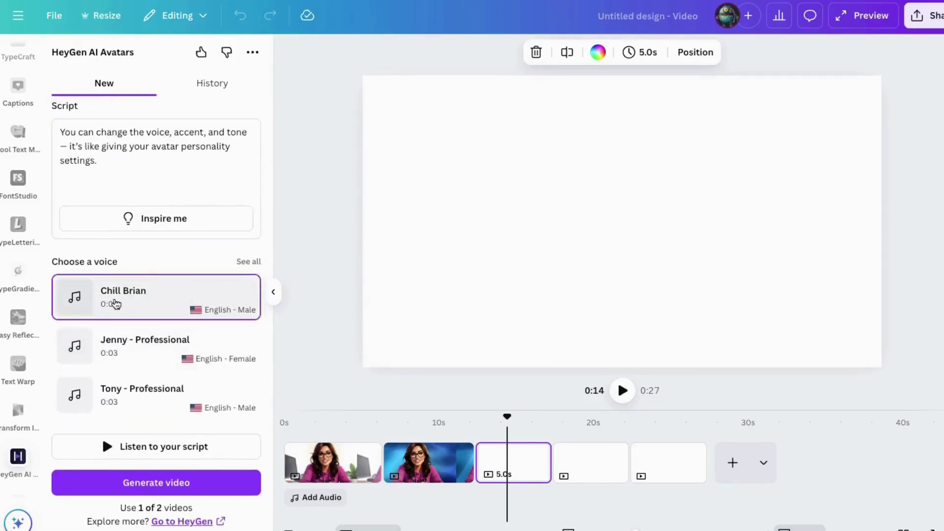
{"action": "left_click", "coordinate": [150, 447]}
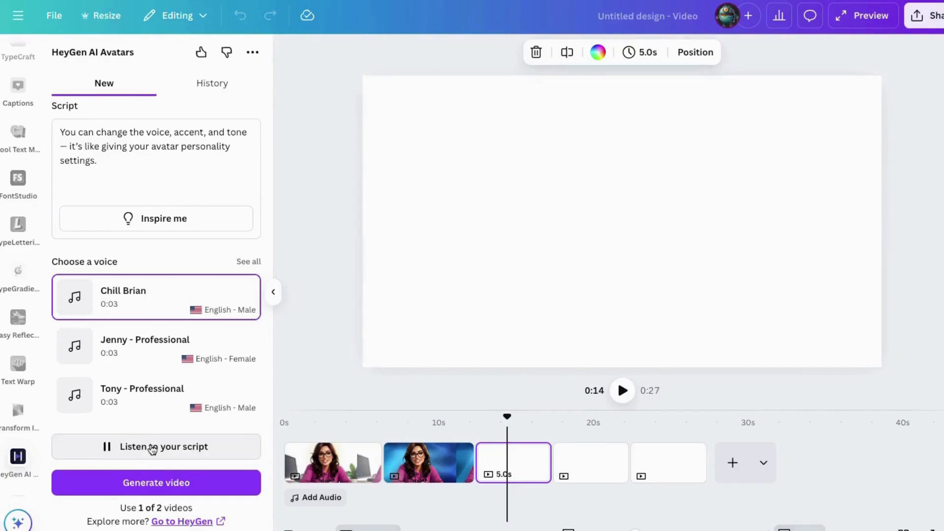
{"action": "left_click", "coordinate": [182, 450]}
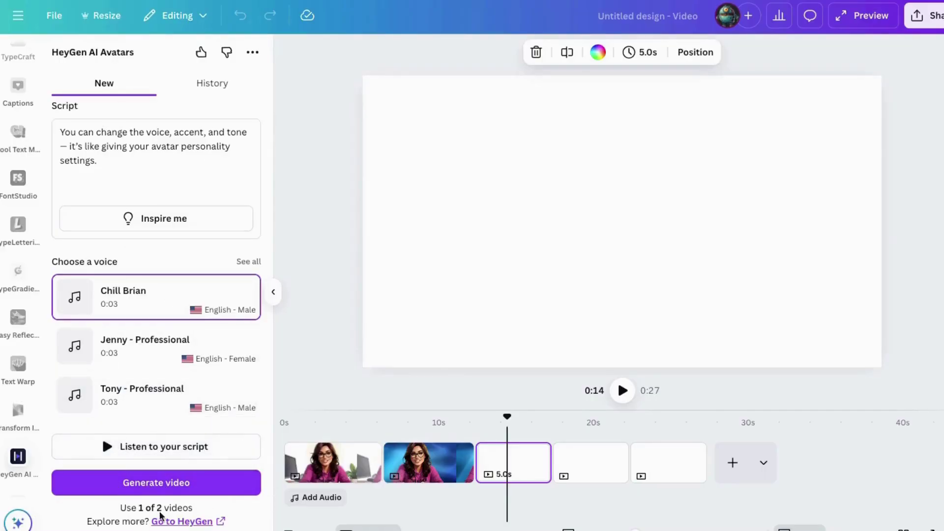
- Generate the circular suited-man avatar video and play the result
{"action": "left_click", "coordinate": [153, 474]}
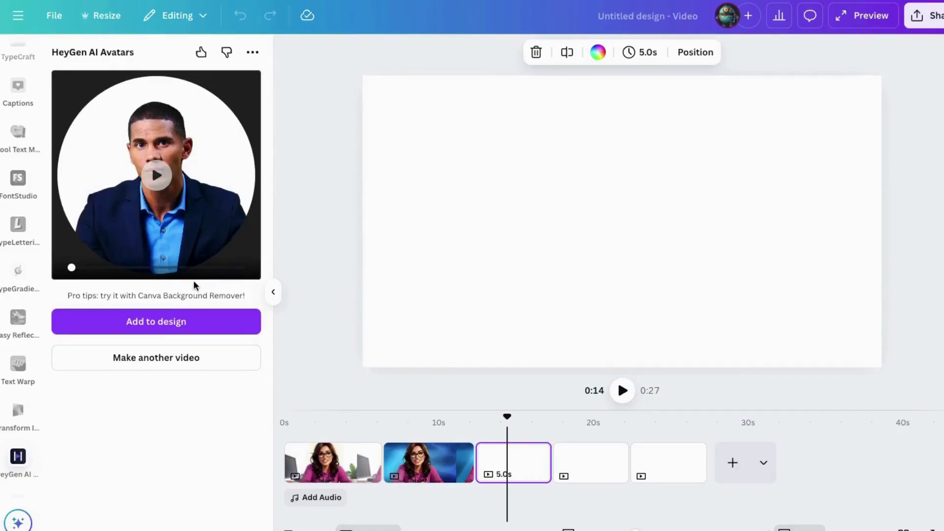
{"action": "left_click", "coordinate": [156, 178]}
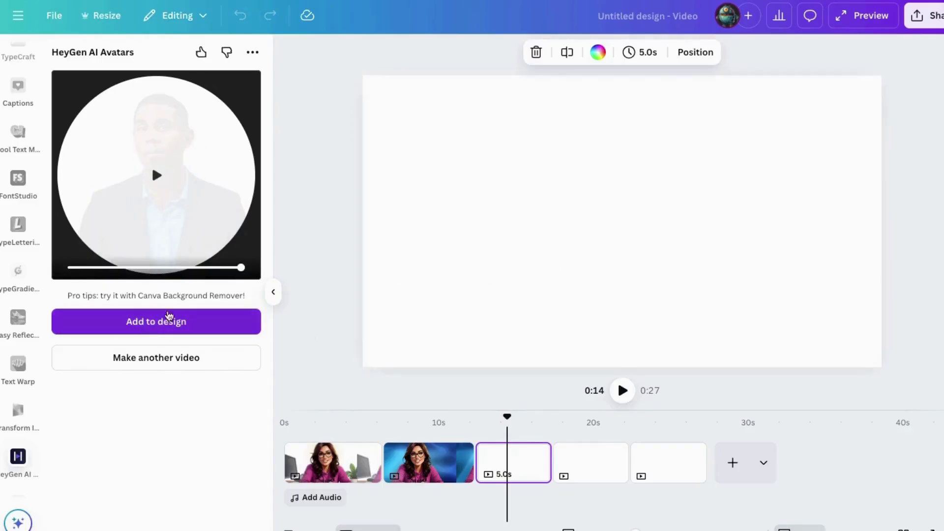
- Add the generated video to scene three, enlarge it and move it up-left
{"action": "left_click", "coordinate": [165, 321]}
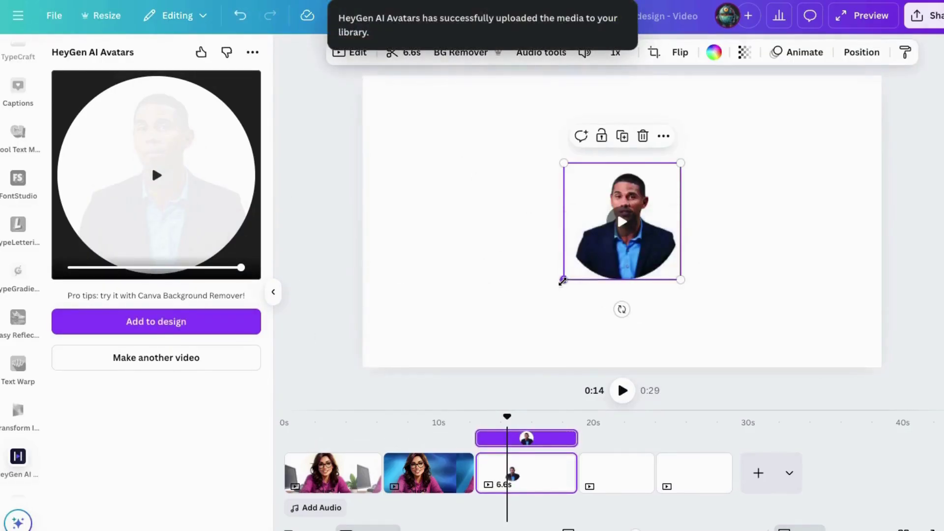
{"action": "left_click_drag", "start_coordinate": [562, 278], "coordinate": [450, 368]}
{"action": "left_click_drag", "start_coordinate": [586, 294], "coordinate": [509, 228]}
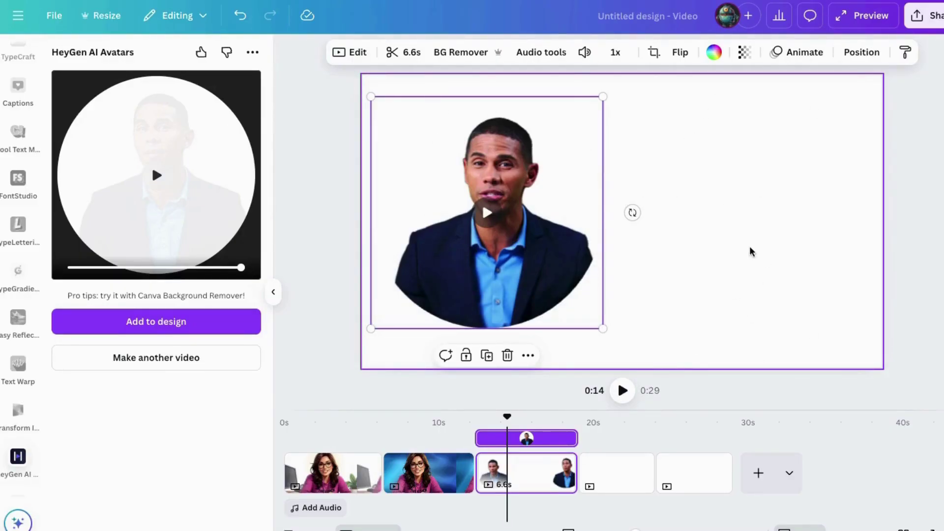
- Go to the blank fourth scene and start another avatar video
{"action": "left_click", "coordinate": [621, 474]}
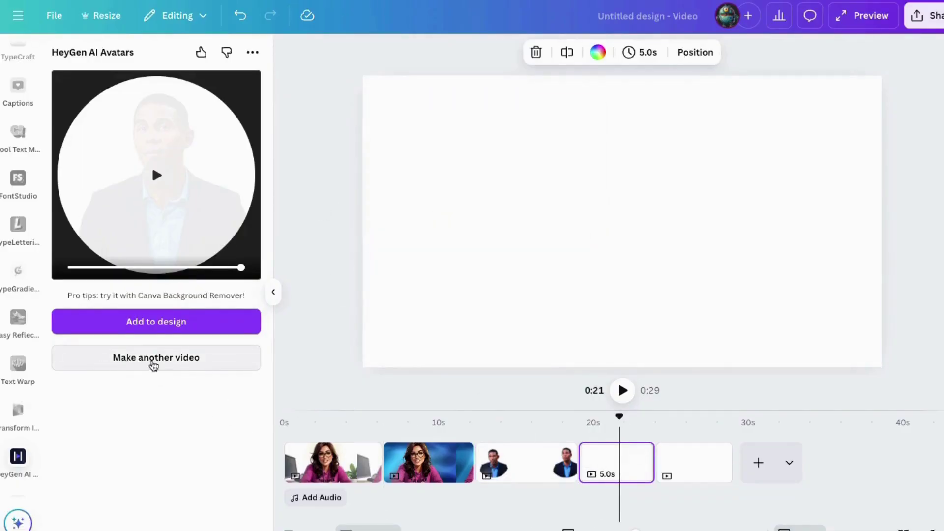
{"action": "left_click", "coordinate": [152, 360]}
{"action": "scroll", "coordinate": [171, 380], "scroll_direction": "up", "scroll_amount": 2}
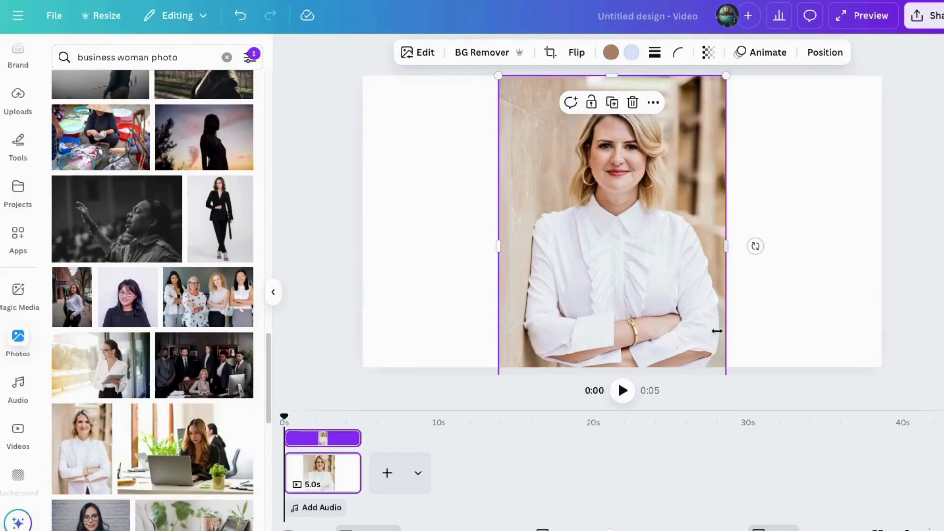
- Magic Expand the businesswoman photo to Whole Page and keep the fourth result
{"action": "left_click", "coordinate": [419, 53]}
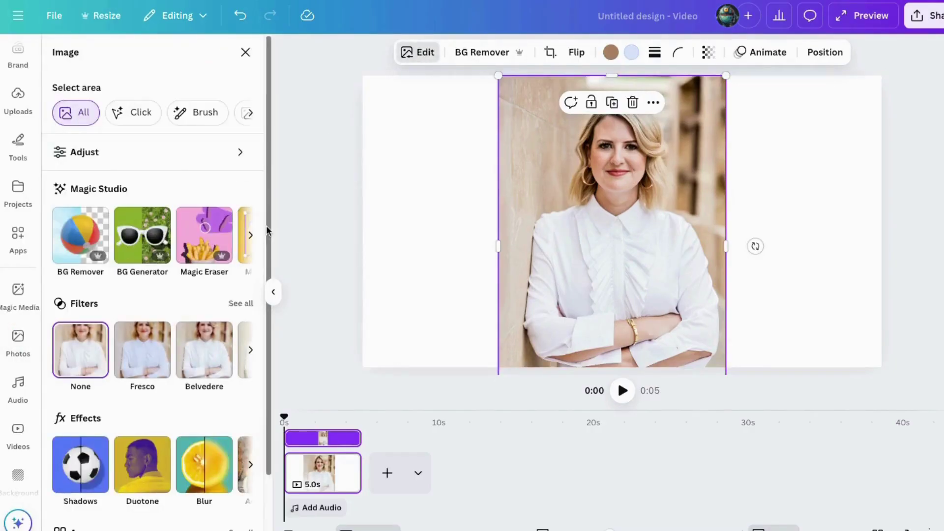
{"action": "left_click", "coordinate": [251, 237]}
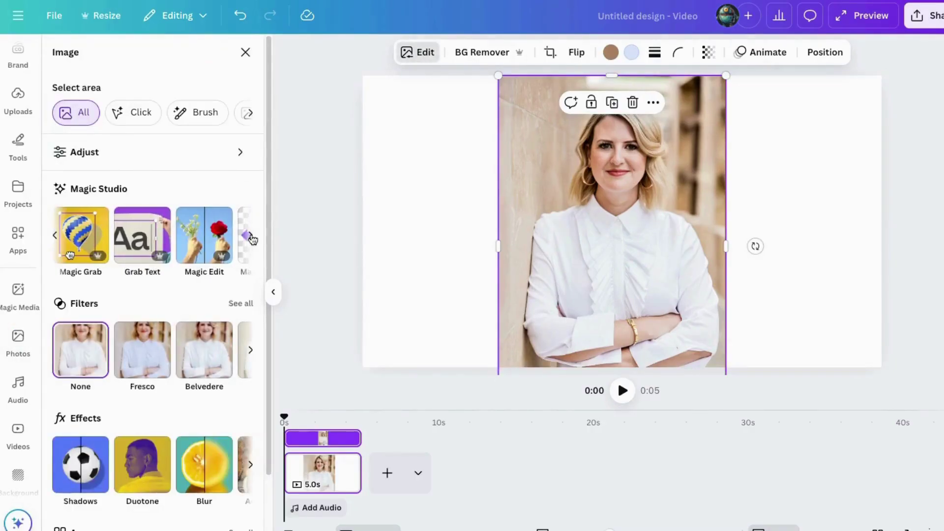
{"action": "left_click", "coordinate": [252, 239]}
{"action": "left_click", "coordinate": [222, 241]}
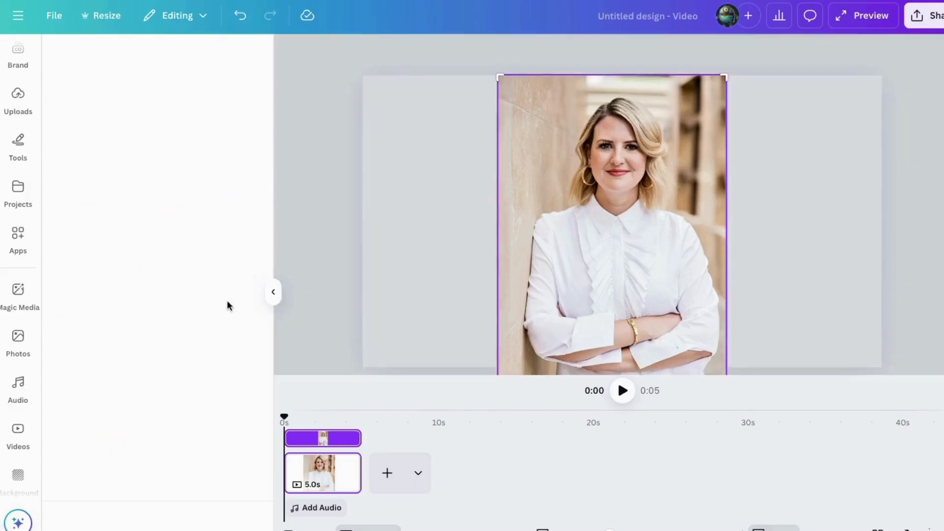
{"action": "left_click", "coordinate": [155, 156]}
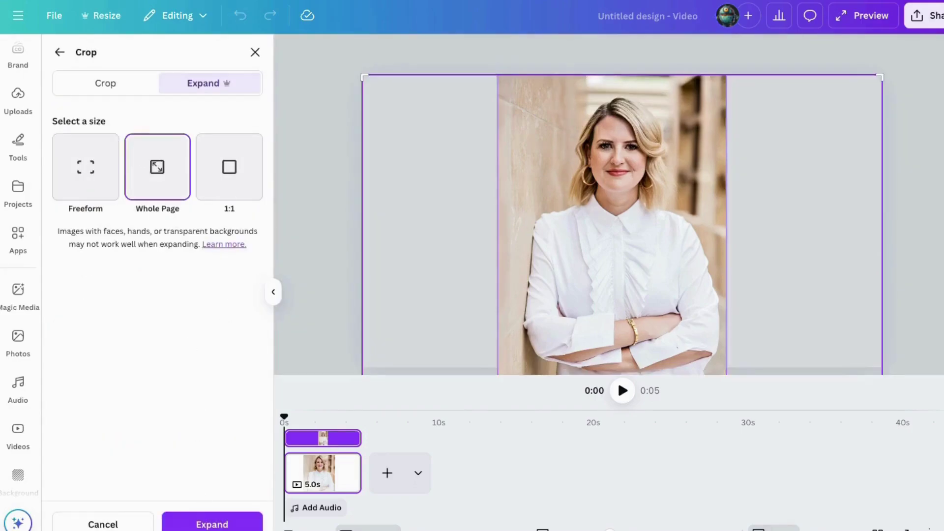
{"action": "left_click", "coordinate": [208, 521]}
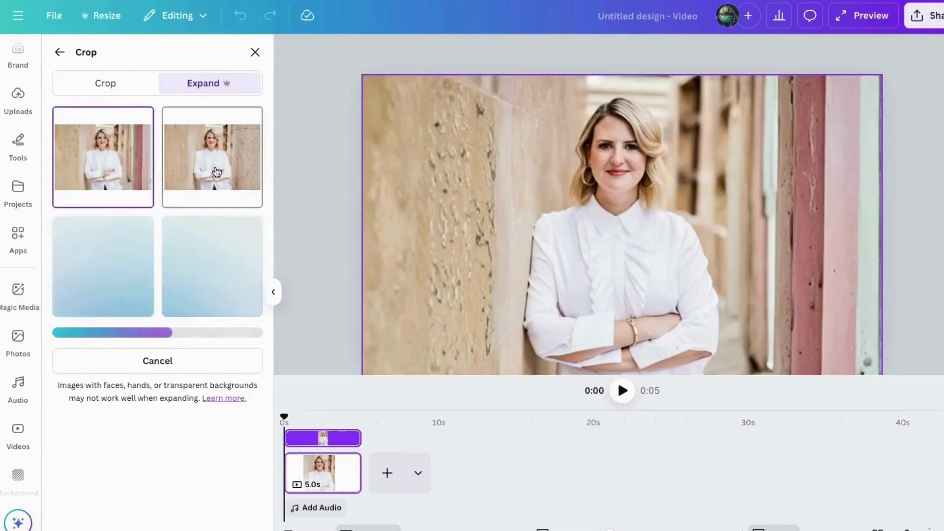
{"action": "left_click", "coordinate": [216, 172]}
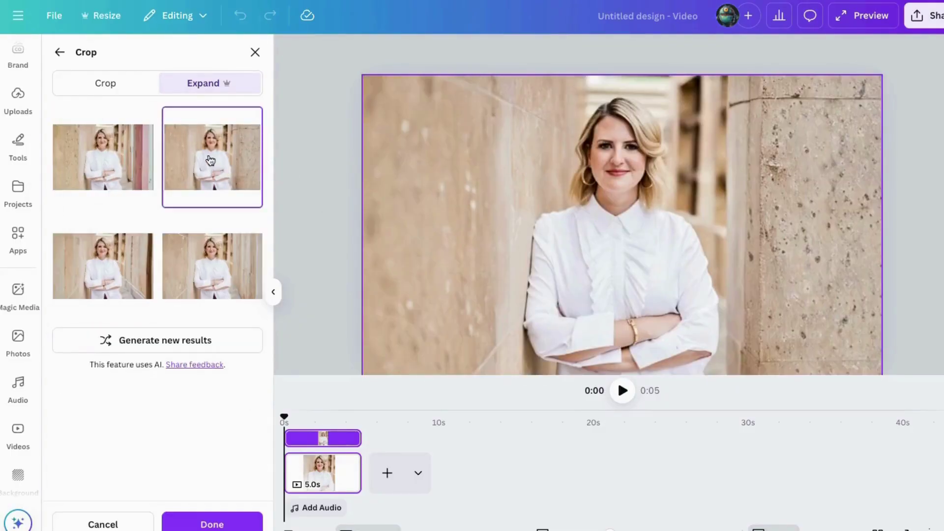
{"action": "left_click", "coordinate": [141, 248]}
{"action": "left_click", "coordinate": [213, 278]}
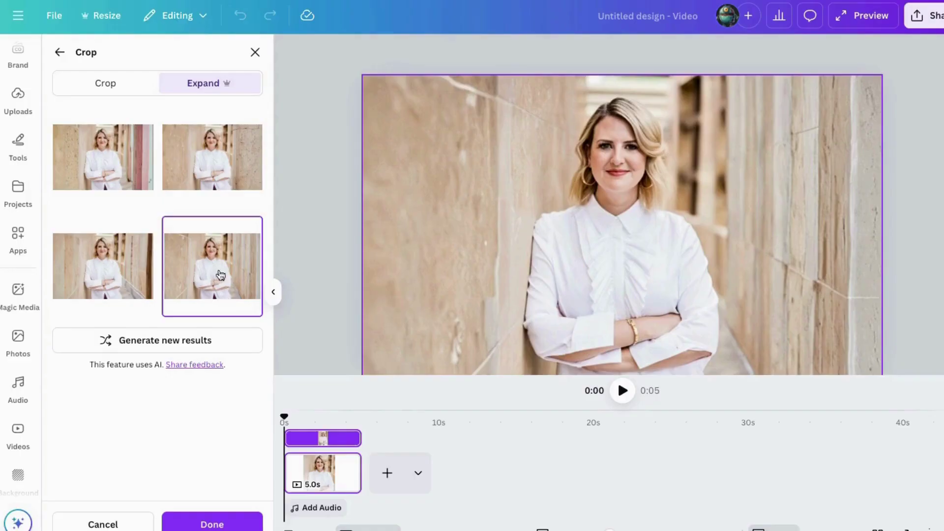
{"action": "left_click", "coordinate": [217, 518]}
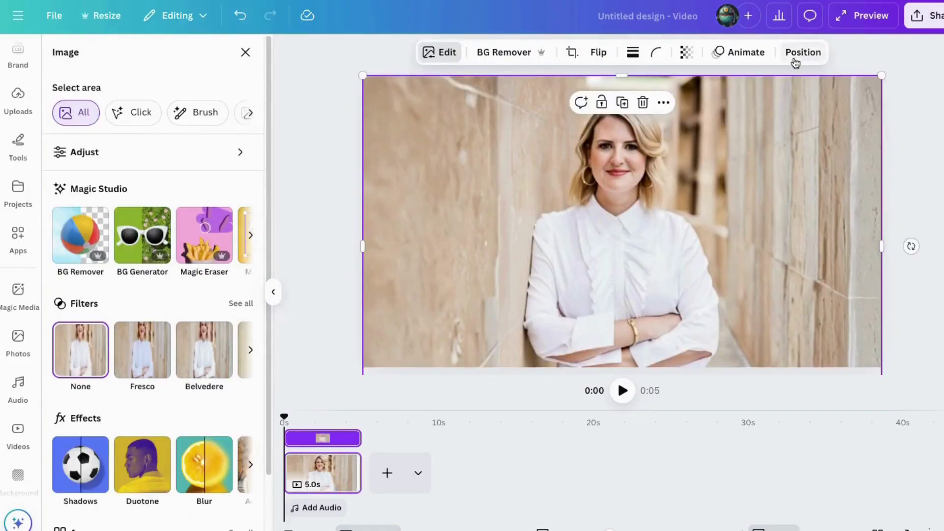
- Download the design as a JPG and bring up HeyGen's photo upload picker
{"action": "left_click", "coordinate": [924, 22]}
{"action": "left_click", "coordinate": [736, 301]}
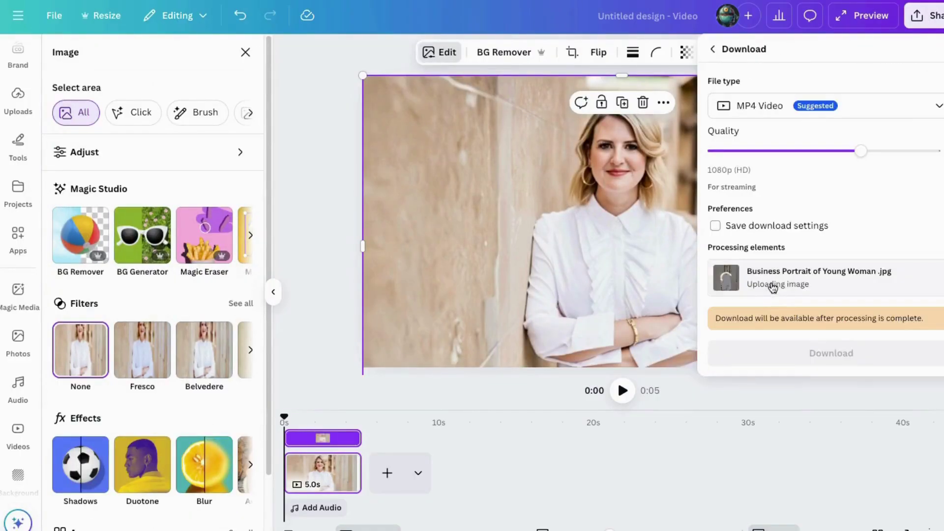
{"action": "left_click", "coordinate": [777, 104]}
{"action": "left_click", "coordinate": [770, 157]}
{"action": "left_click", "coordinate": [771, 323]}
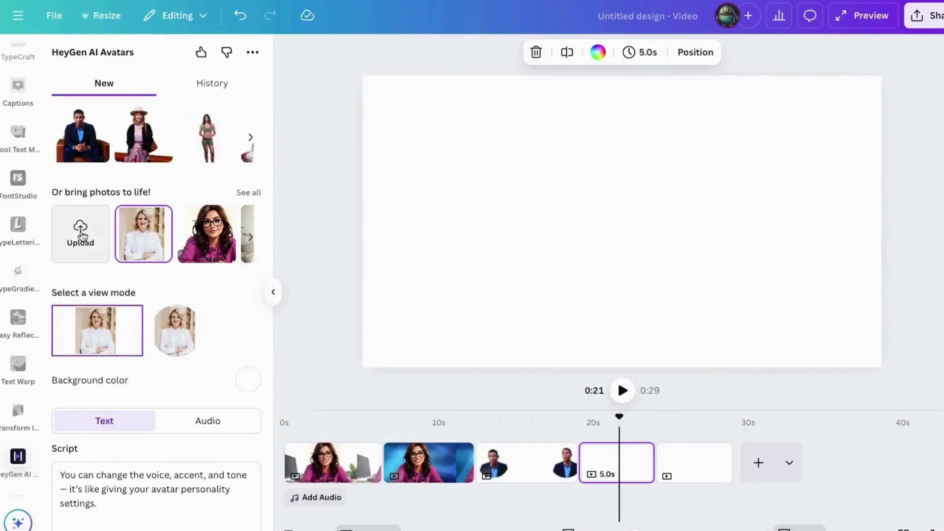
{"action": "left_click", "coordinate": [81, 237]}
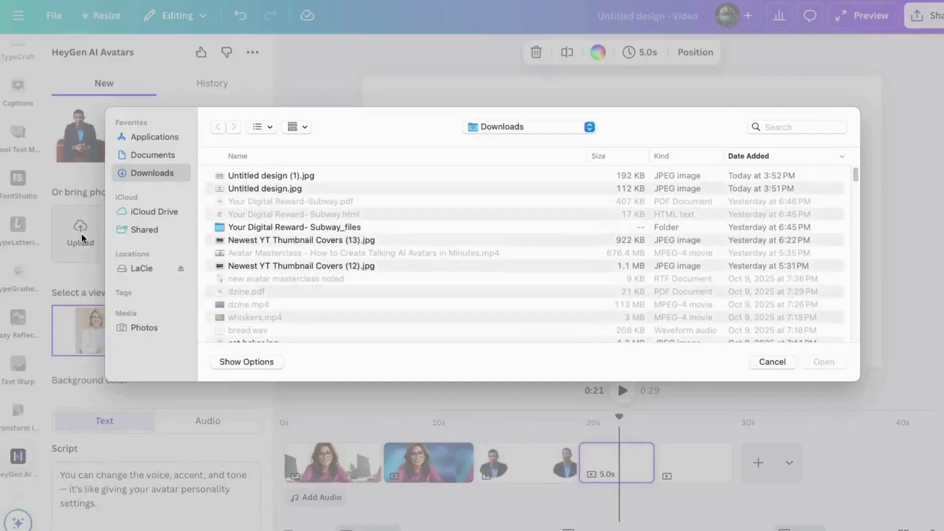
- Upload Untitled design (1).jpg and use it as the photo avatar with a text script
{"action": "left_click", "coordinate": [246, 176]}
{"action": "left_click", "coordinate": [824, 361]}
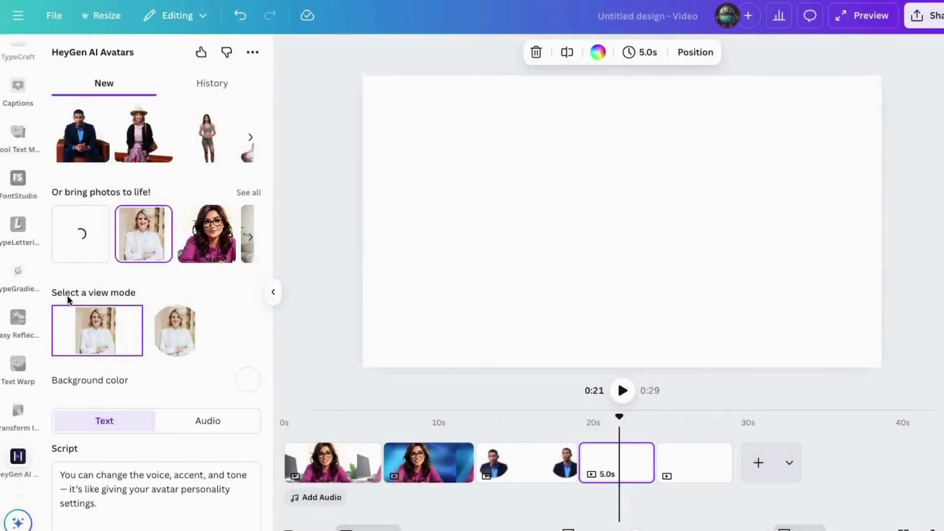
{"action": "left_click", "coordinate": [138, 224]}
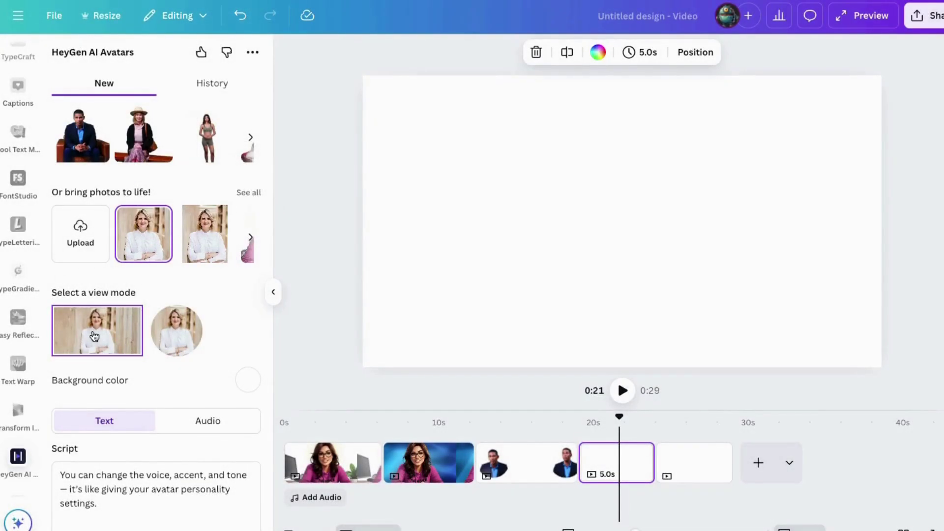
{"action": "scroll", "coordinate": [99, 344], "scroll_direction": "down", "scroll_amount": 3}
{"action": "left_click", "coordinate": [246, 289]}
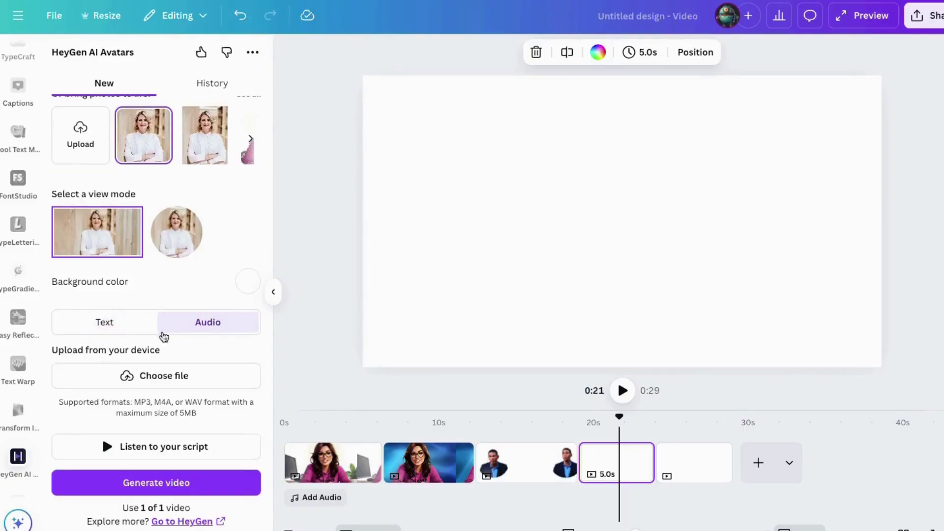
{"action": "left_click", "coordinate": [112, 330]}
- Replace the script with the 'Canva just got an upgrade' text
{"action": "left_click", "coordinate": [60, 367]}
{"action": "key", "text": "ctrl+a"}
{"action": "key", "text": "BackSpace"}
{"action": "type", "text": "Canva just got an upgrade — now your avatars can talk thanks to HeyGen."}
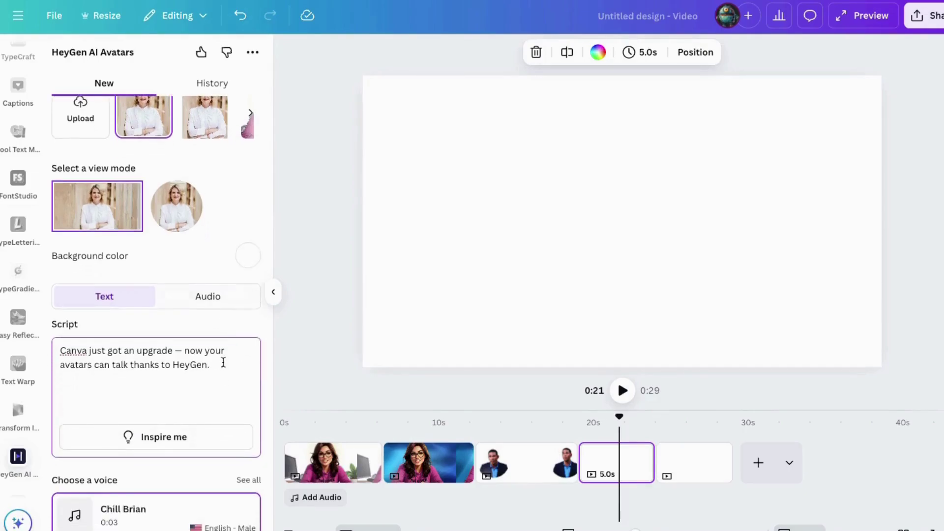
- Keep the Jenny - Professional voice, preview the script, and generate the video
{"action": "scroll", "coordinate": [197, 359], "scroll_direction": "up", "scroll_amount": 3}
{"action": "scroll", "coordinate": [215, 382], "scroll_direction": "down", "scroll_amount": 7}
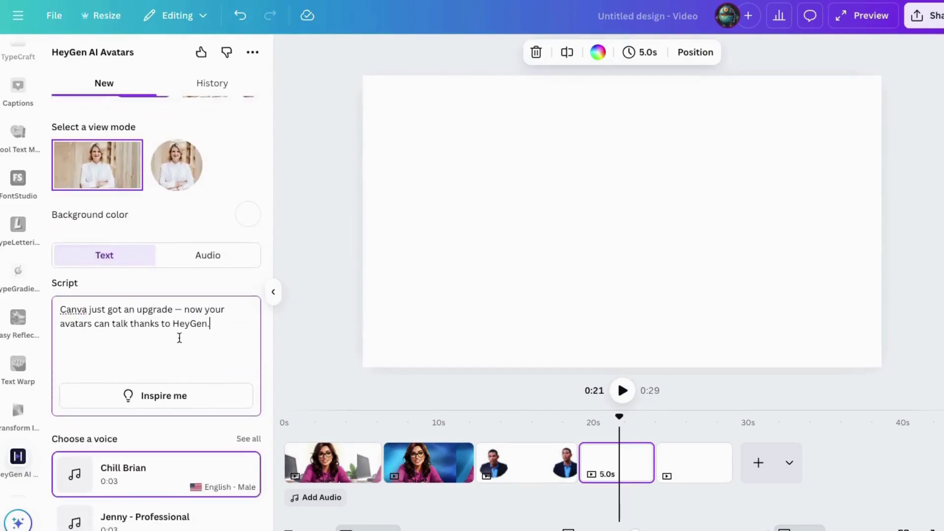
{"action": "left_click", "coordinate": [253, 262]}
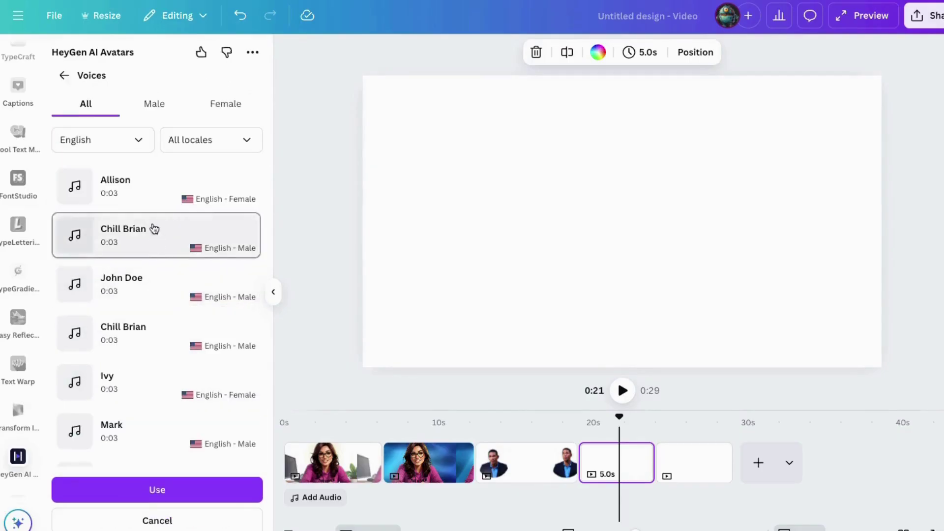
{"action": "key", "text": "Escape"}
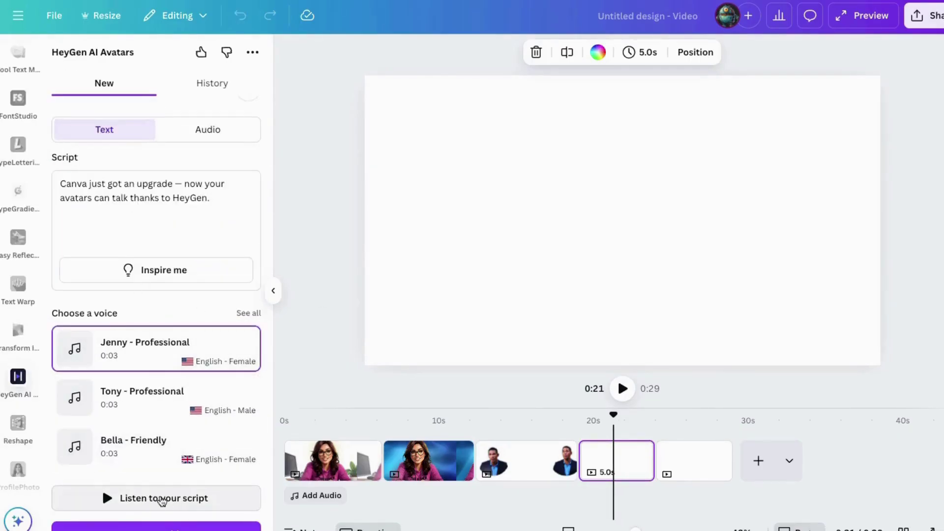
{"action": "left_click", "coordinate": [162, 498]}
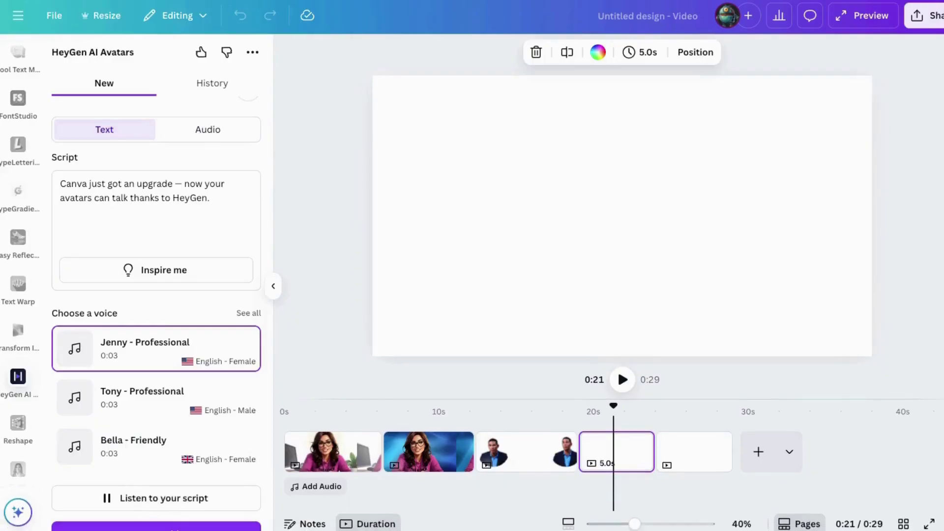
{"action": "scroll", "coordinate": [131, 435], "scroll_direction": "down", "scroll_amount": 2}
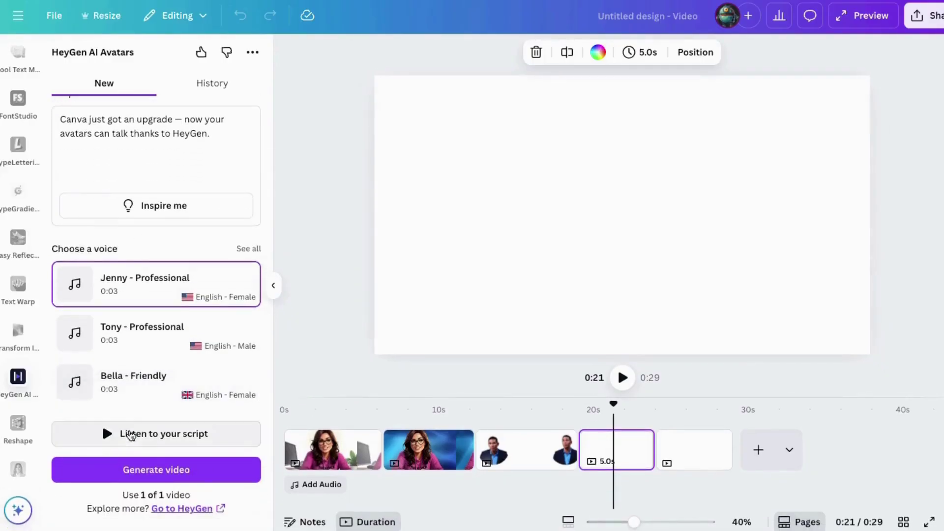
{"action": "left_click", "coordinate": [146, 471]}
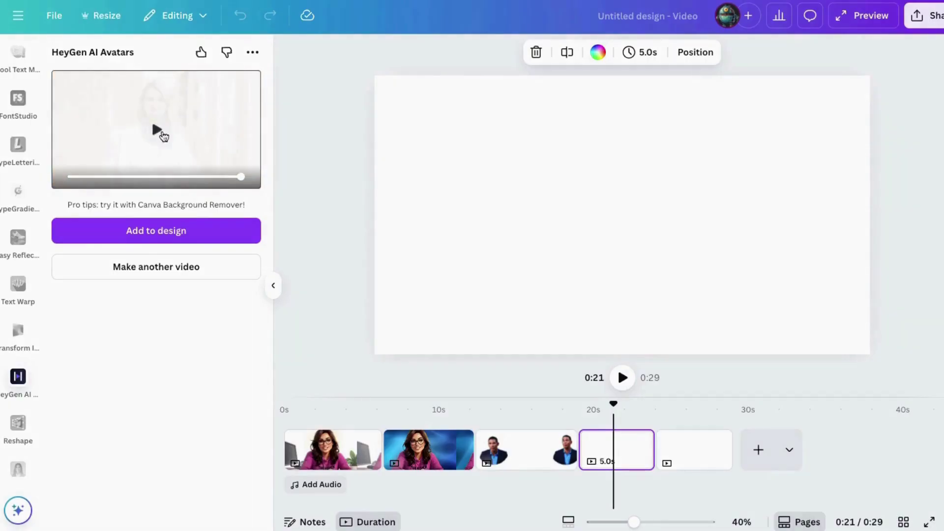
- Add the businesswoman video to the page and stretch it to fill the canvas
{"action": "left_click", "coordinate": [148, 236]}
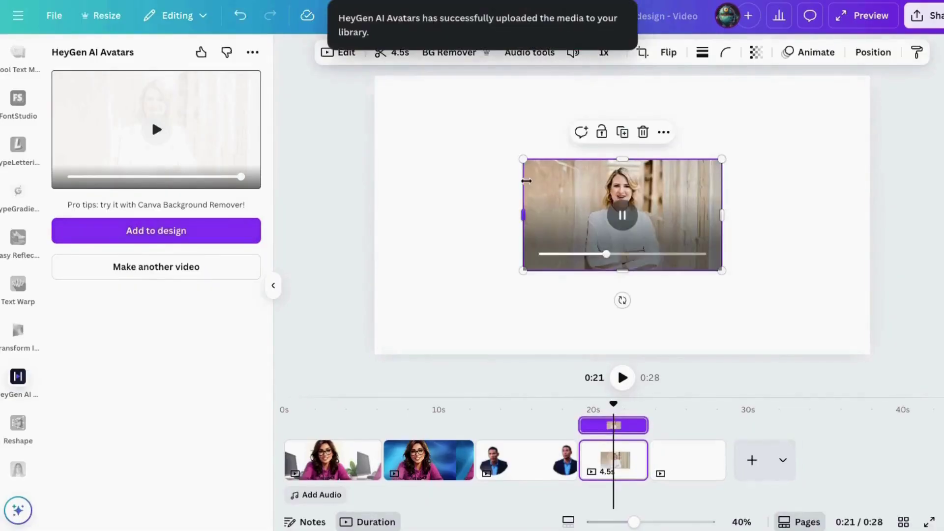
{"action": "left_click_drag", "start_coordinate": [523, 158], "coordinate": [370, 87]}
{"action": "left_click_drag", "start_coordinate": [721, 271], "coordinate": [866, 352]}
{"action": "left_click_drag", "start_coordinate": [613, 403], "coordinate": [581, 403]}
- Play the video back to 0:22, then start another avatar video using an audio file
{"action": "left_click", "coordinate": [623, 379]}
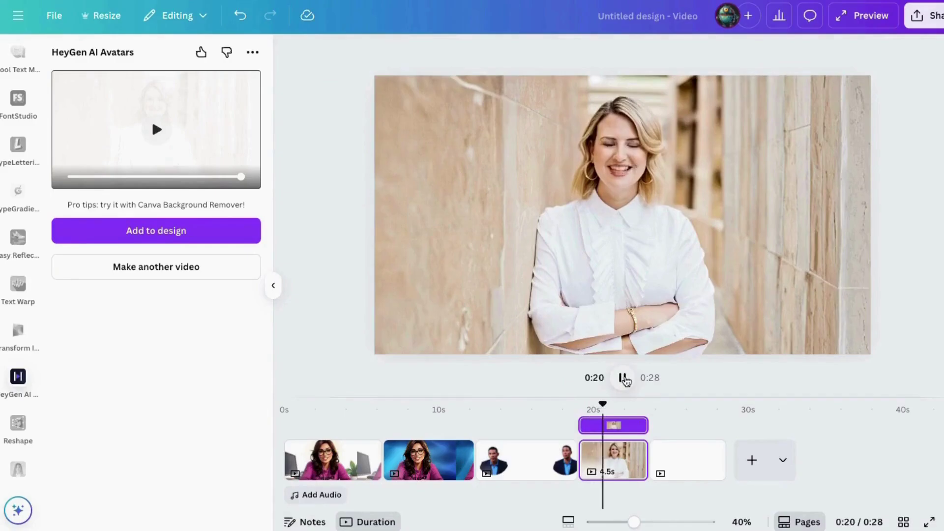
{"action": "left_click", "coordinate": [623, 378]}
{"action": "left_click_drag", "start_coordinate": [632, 398], "coordinate": [628, 402]}
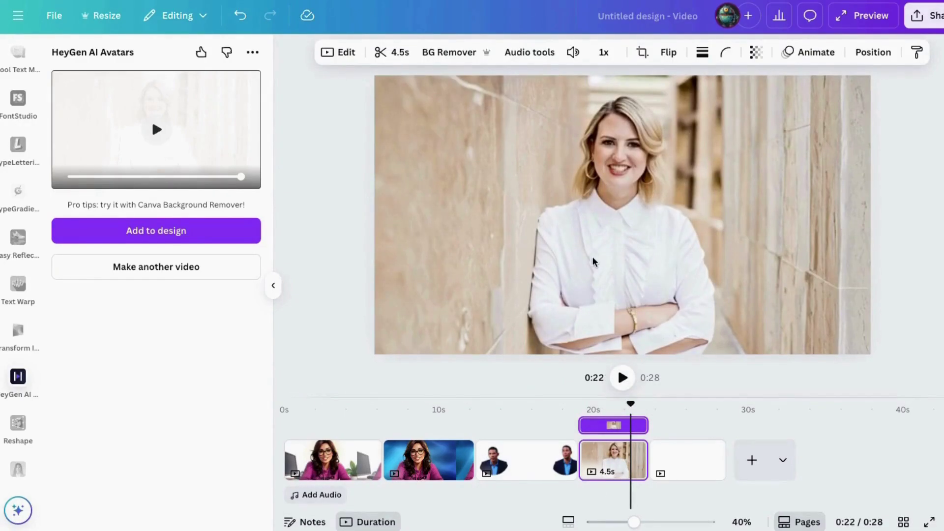
{"action": "left_click", "coordinate": [154, 267]}
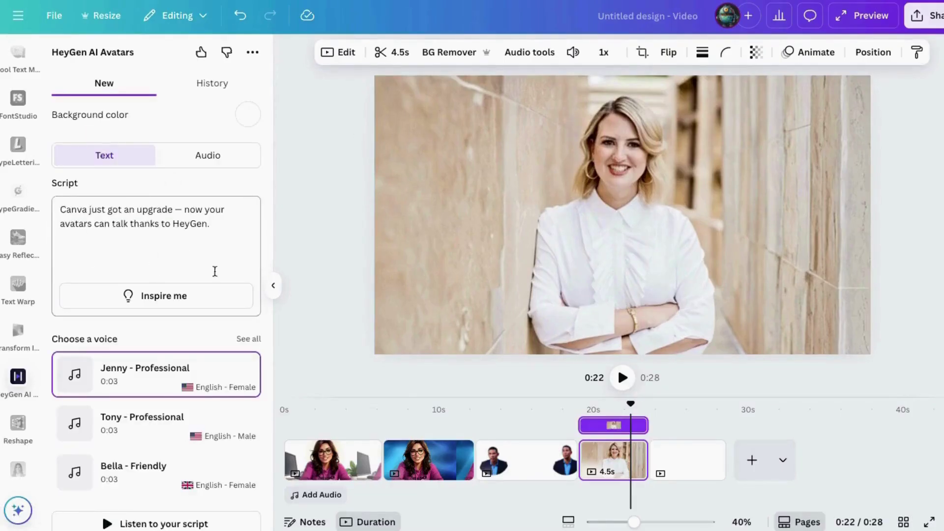
{"action": "left_click", "coordinate": [208, 156]}
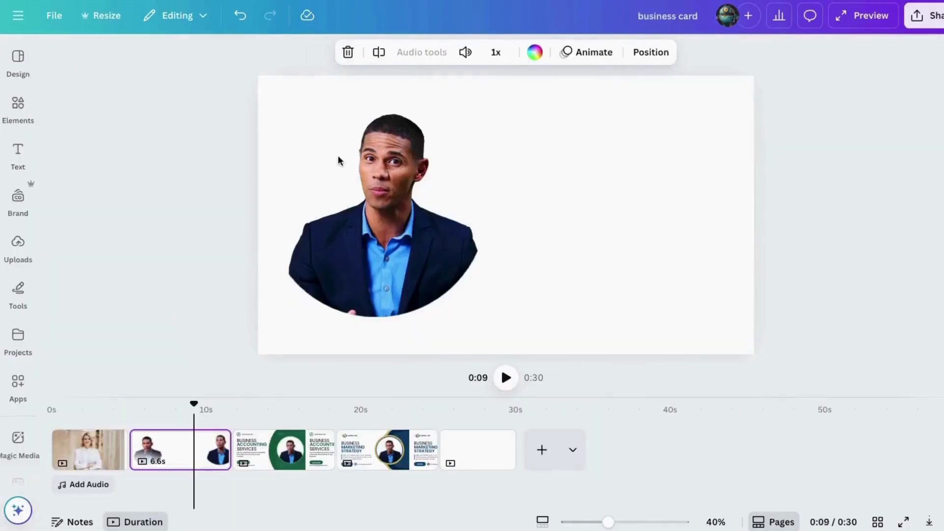
- Play through the male avatar pages, pausing on the marketing strategy page's BUSINESS heading
{"action": "left_click_drag", "start_coordinate": [194, 404], "coordinate": [232, 404]}
{"action": "left_click", "coordinate": [506, 378]}
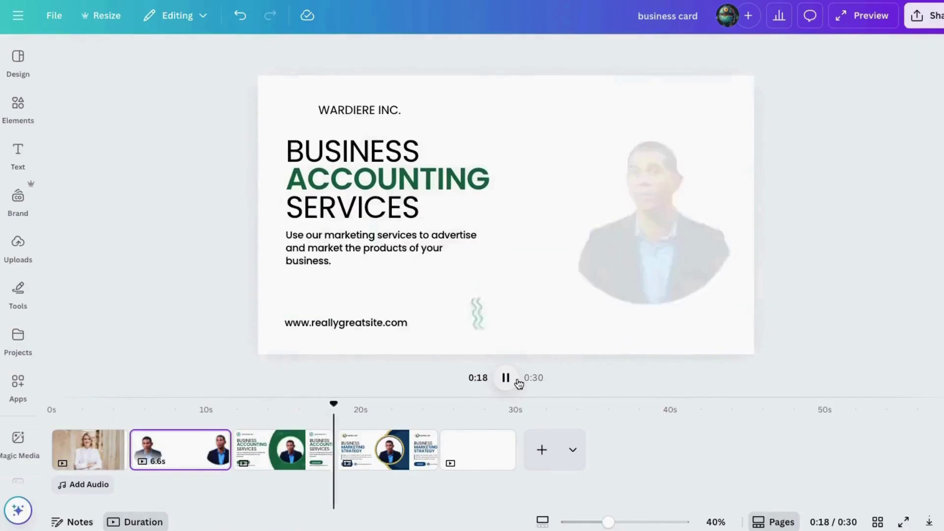
{"action": "left_click", "coordinate": [374, 263]}
{"action": "left_click", "coordinate": [357, 169]}
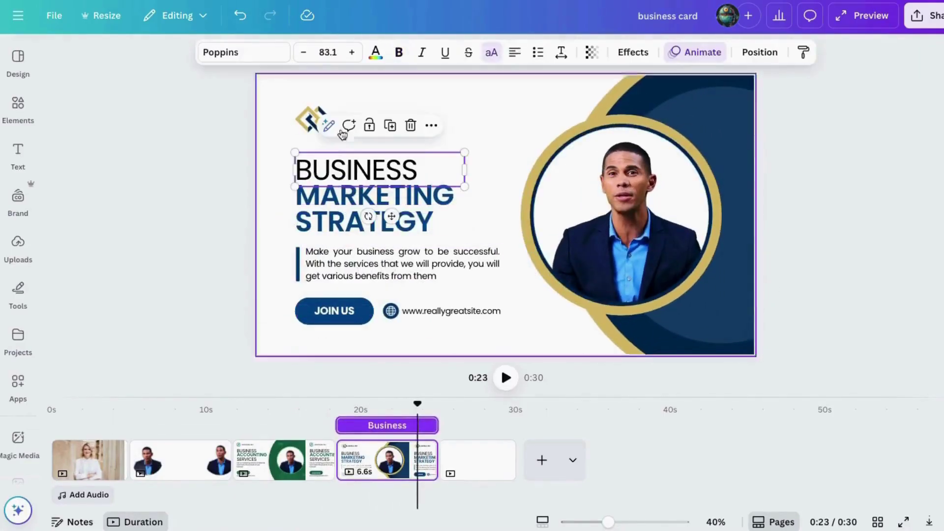
{"action": "left_click", "coordinate": [329, 126]}
- Search the video templates for 'business card'
{"action": "left_click", "coordinate": [18, 118]}
{"action": "left_click", "coordinate": [141, 58]}
{"action": "left_click", "coordinate": [18, 61]}
{"action": "left_click", "coordinate": [118, 83]}
{"action": "left_click", "coordinate": [143, 57]}
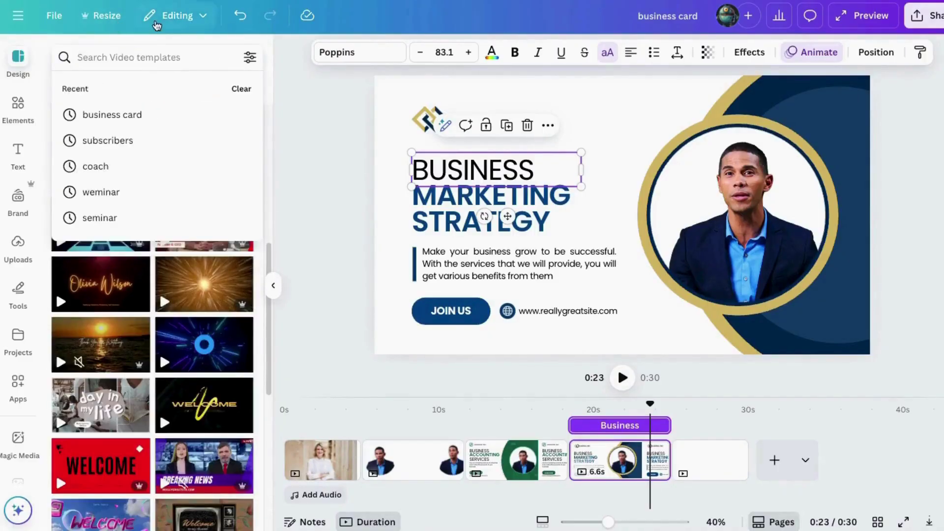
{"action": "type", "text": "busine"}
{"action": "left_click", "coordinate": [119, 113]}
{"action": "scroll", "coordinate": [152, 270], "scroll_direction": "down", "scroll_amount": 5}
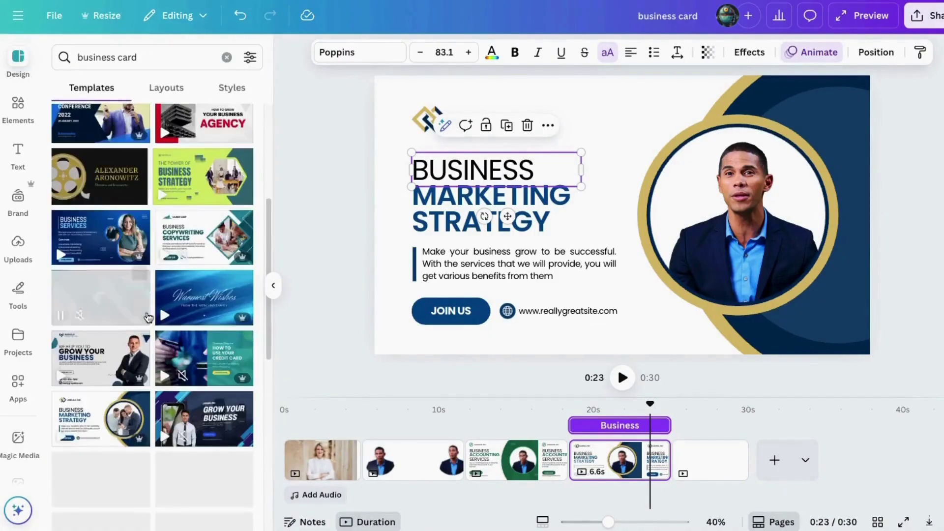
- View the man's cutout page, then return to the businesswoman's first page
{"action": "left_click", "coordinate": [318, 472]}
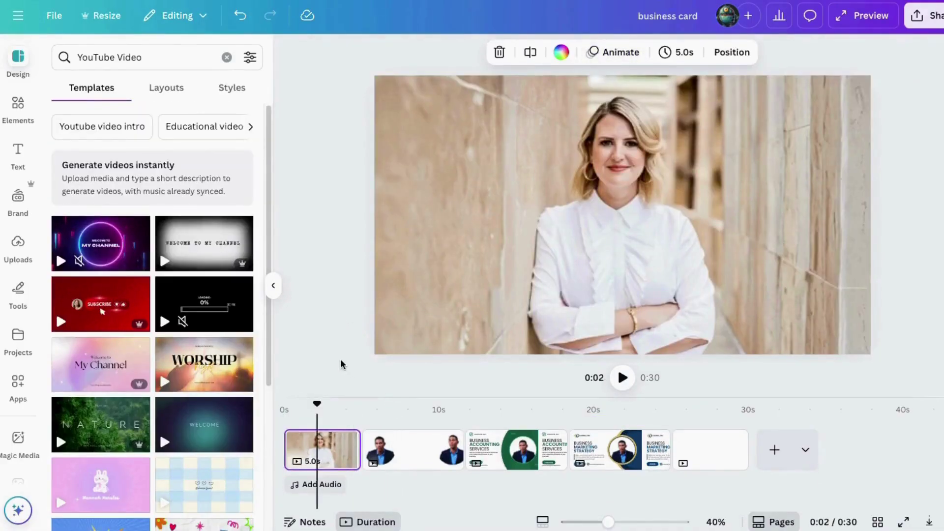
{"action": "left_click", "coordinate": [404, 449]}
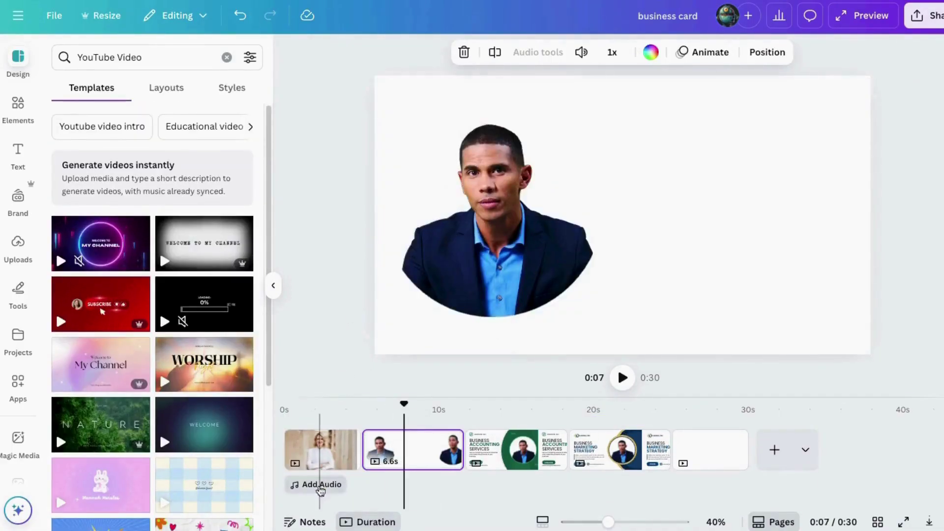
{"action": "left_click", "coordinate": [323, 463]}
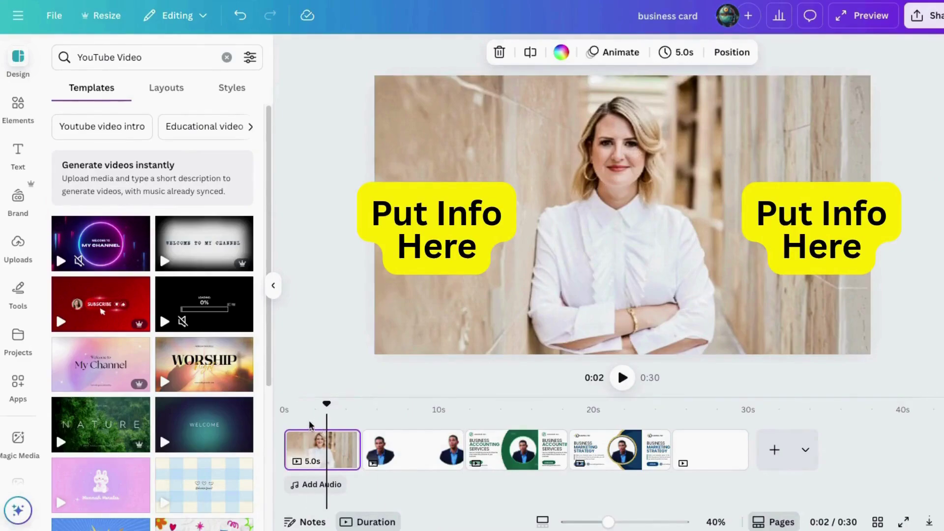
- Search Canva apps for 'he' and pick HeyGen AI Avatars
{"action": "left_click", "coordinate": [18, 386]}
{"action": "left_click", "coordinate": [96, 57]}
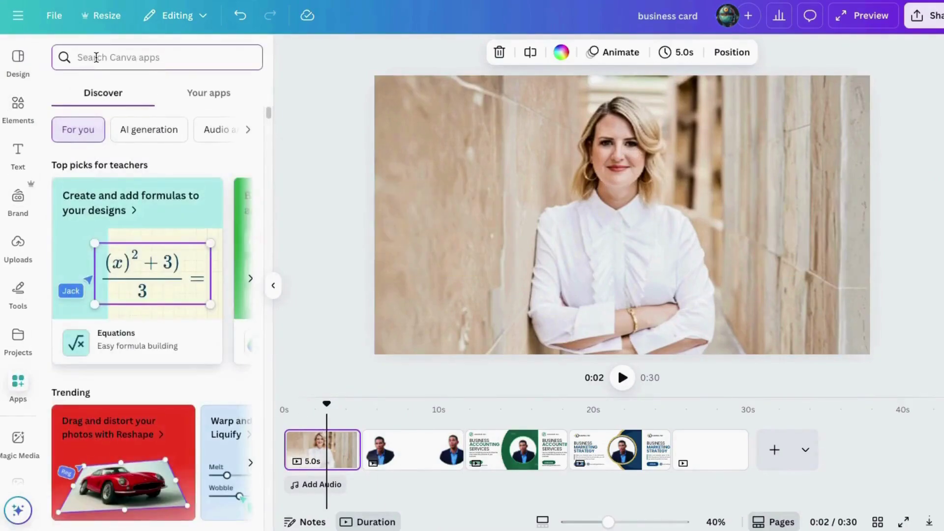
{"action": "type", "text": "he"}
{"action": "left_click", "coordinate": [89, 110]}
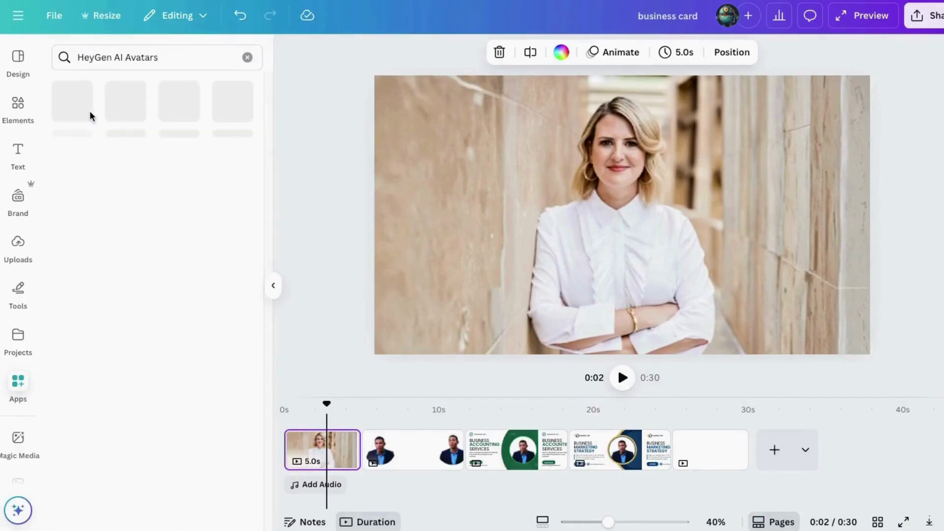